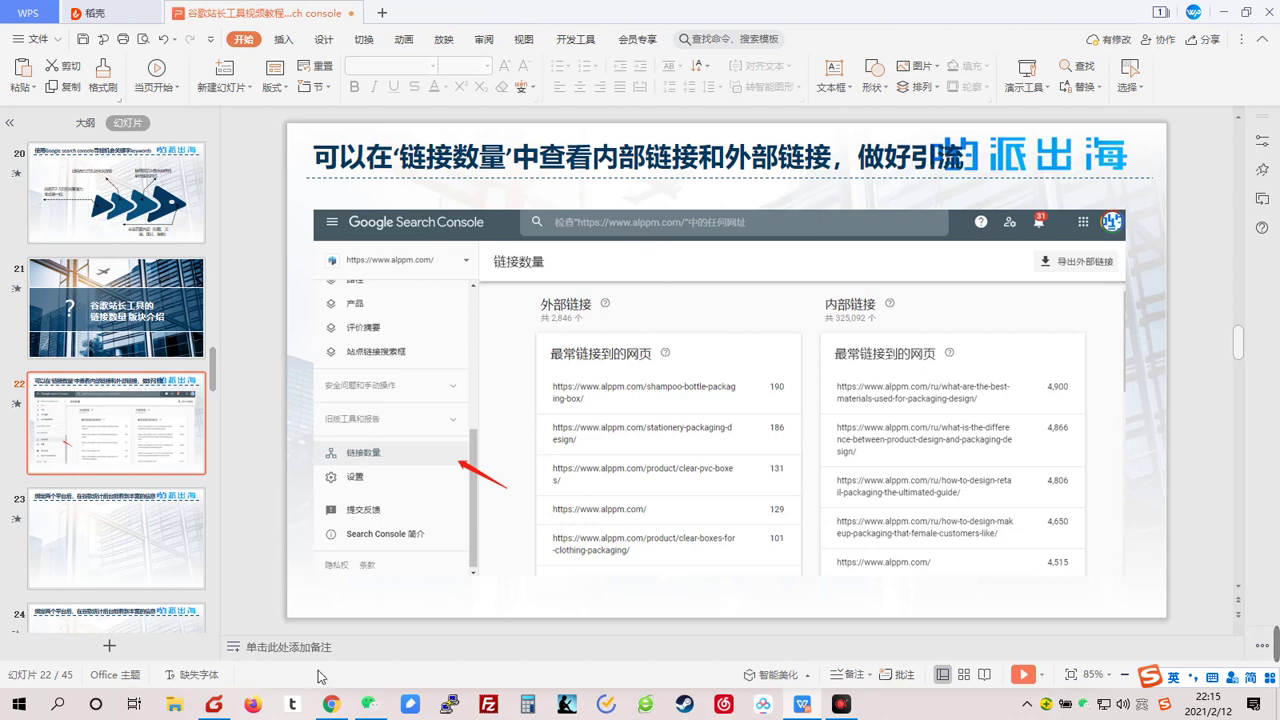
left_click(328, 705)
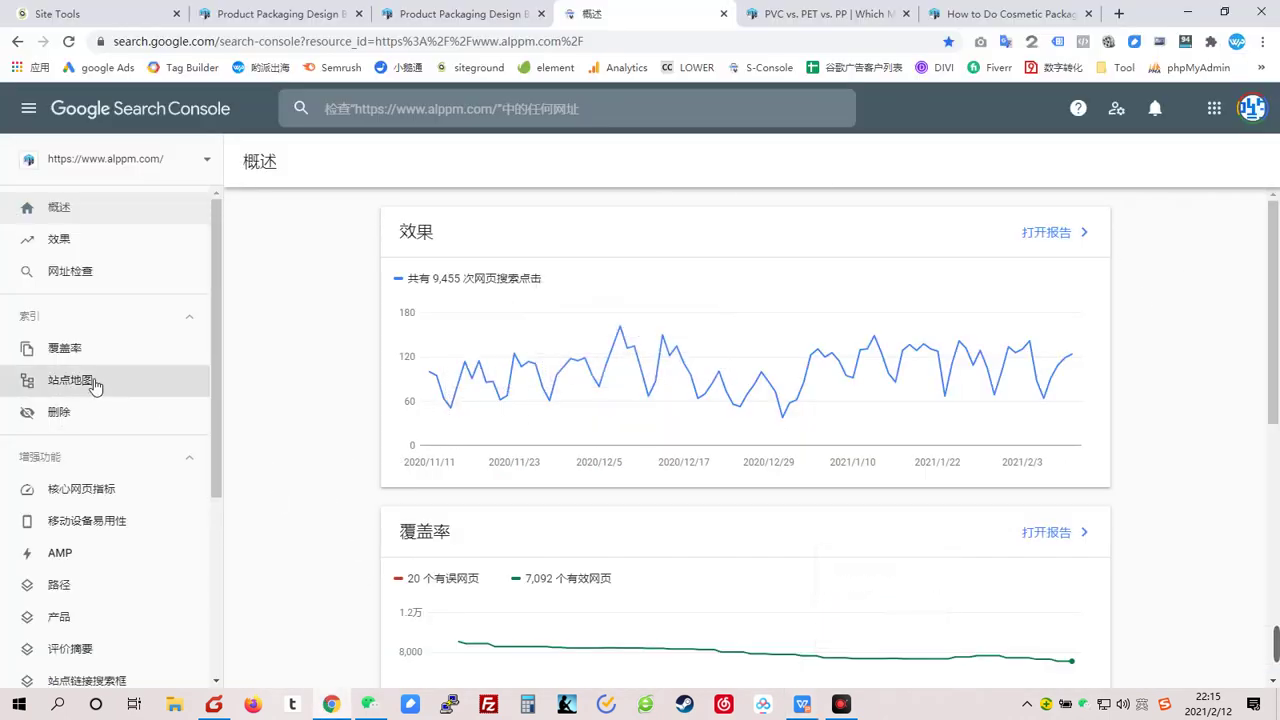
scroll(90, 395, "down", 5)
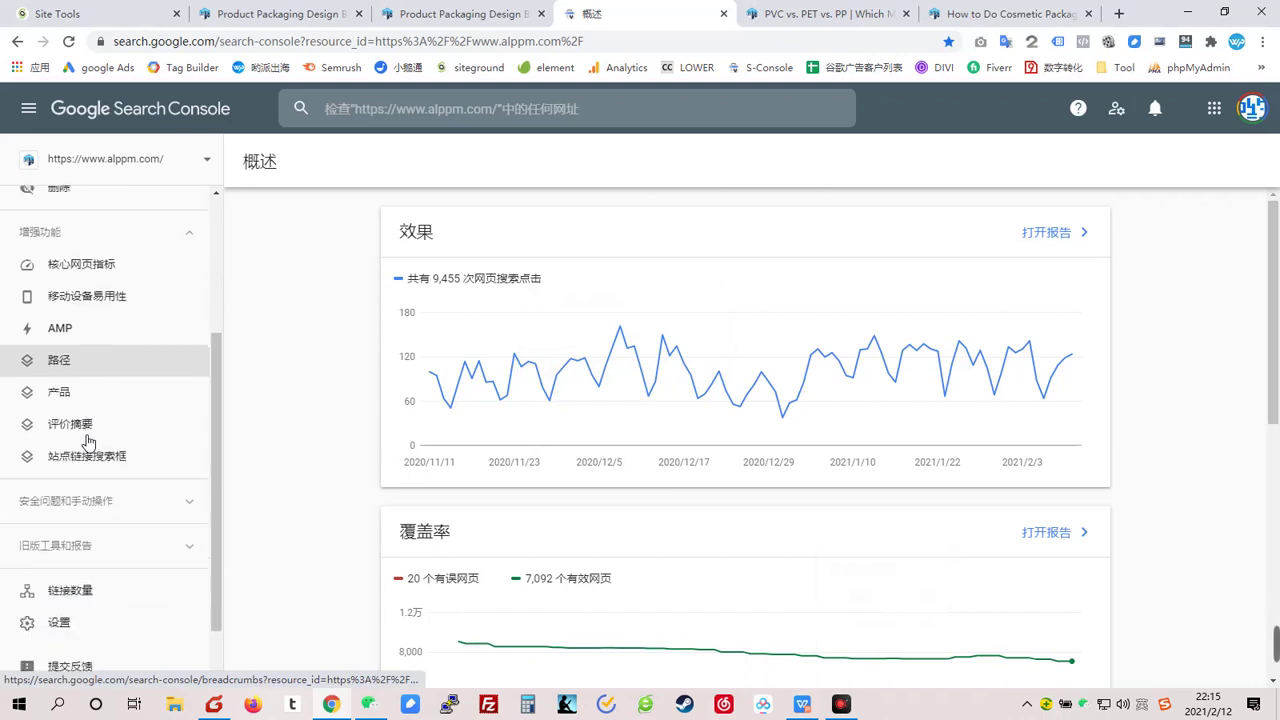
left_click(70, 522)
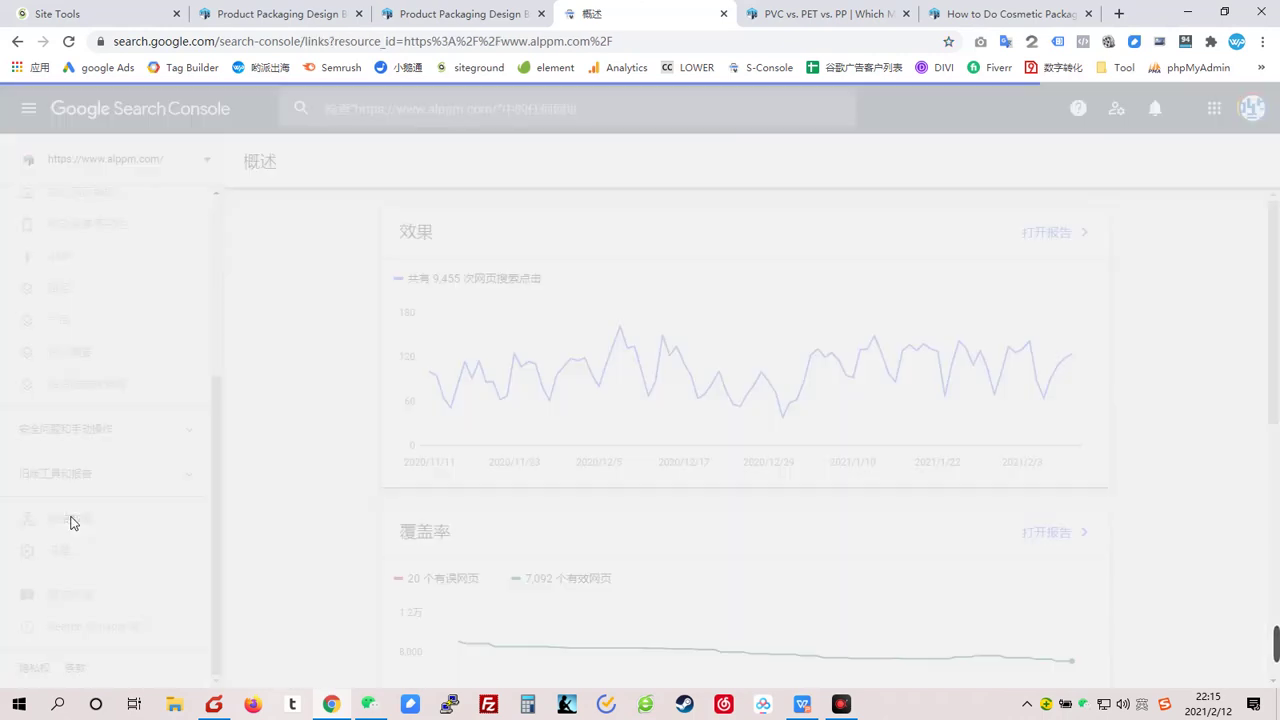
- Look through the link report's cards and highlight the 外部链接 heading
scroll(720, 428, "down", 3)
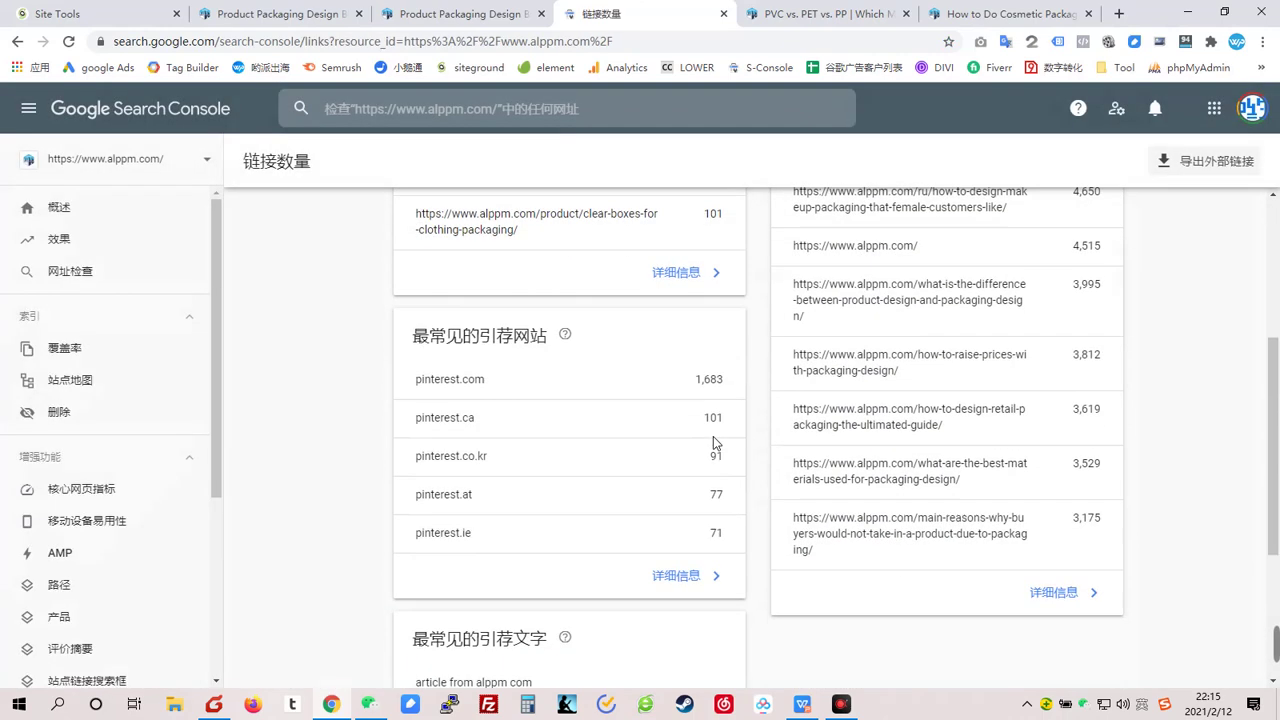
scroll(714, 440, "down", 3)
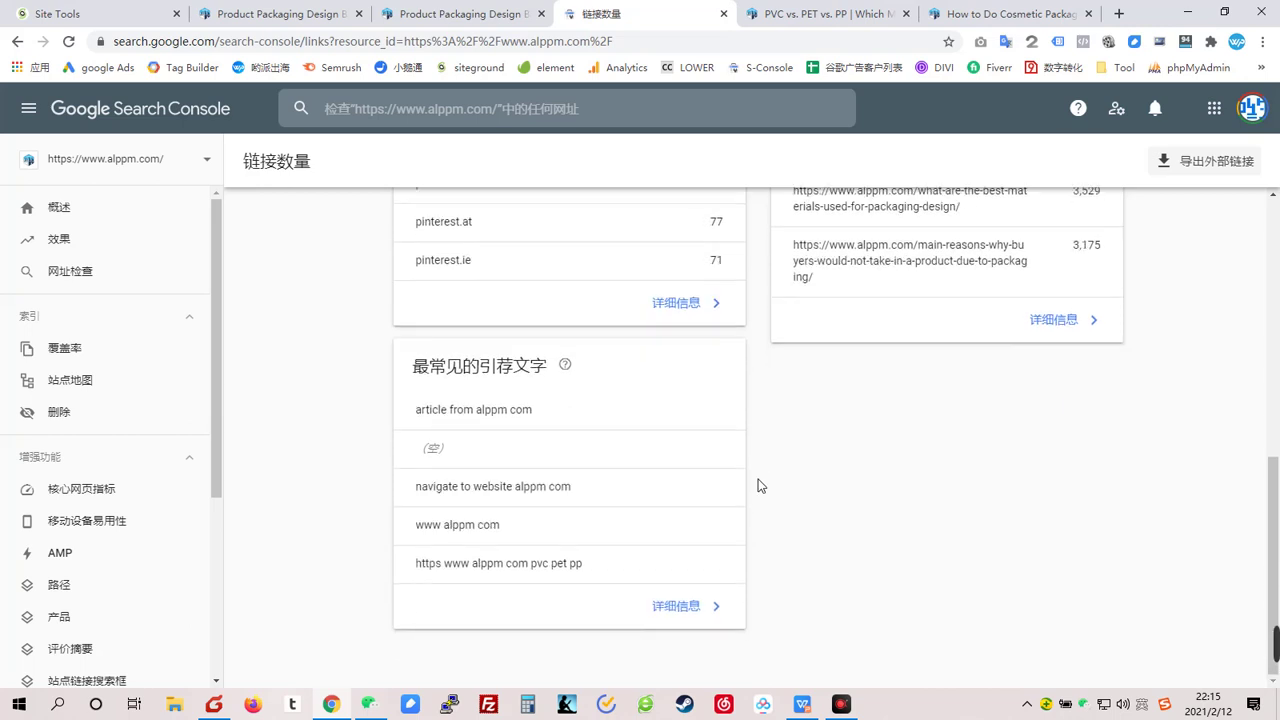
scroll(757, 486, "up", 6)
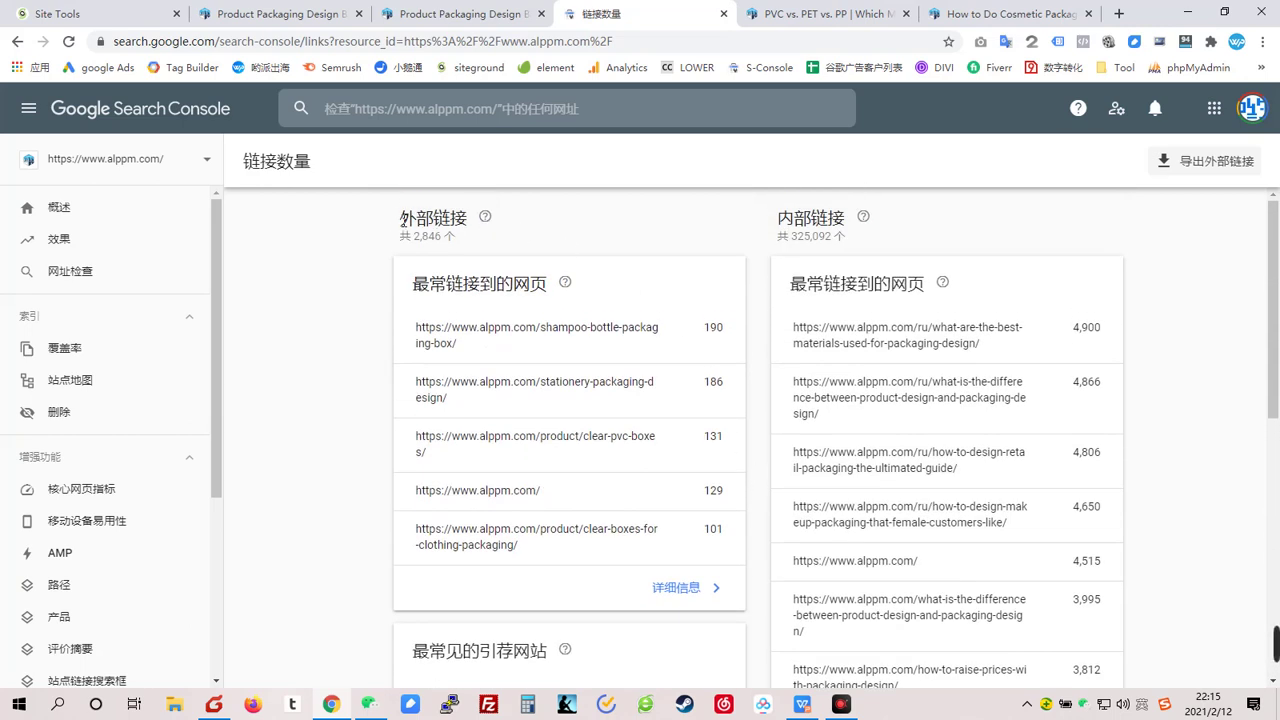
left_click_drag(402, 220, 467, 220)
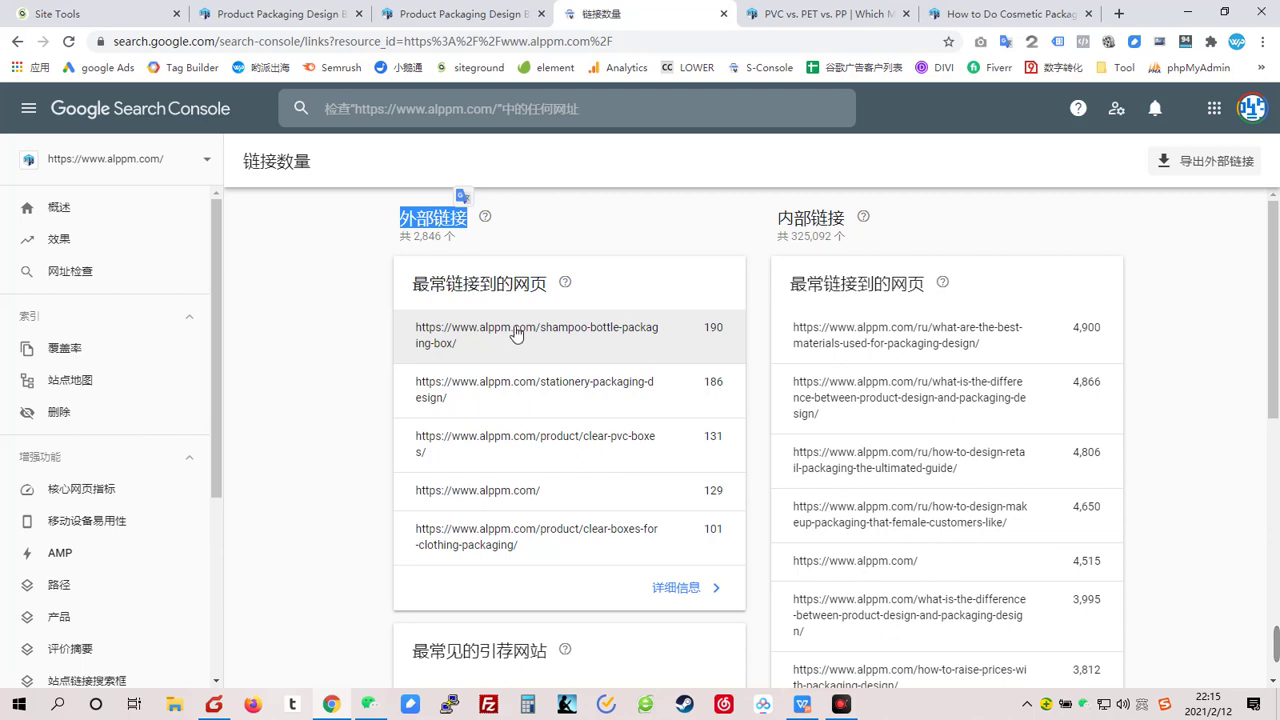
left_click(343, 359)
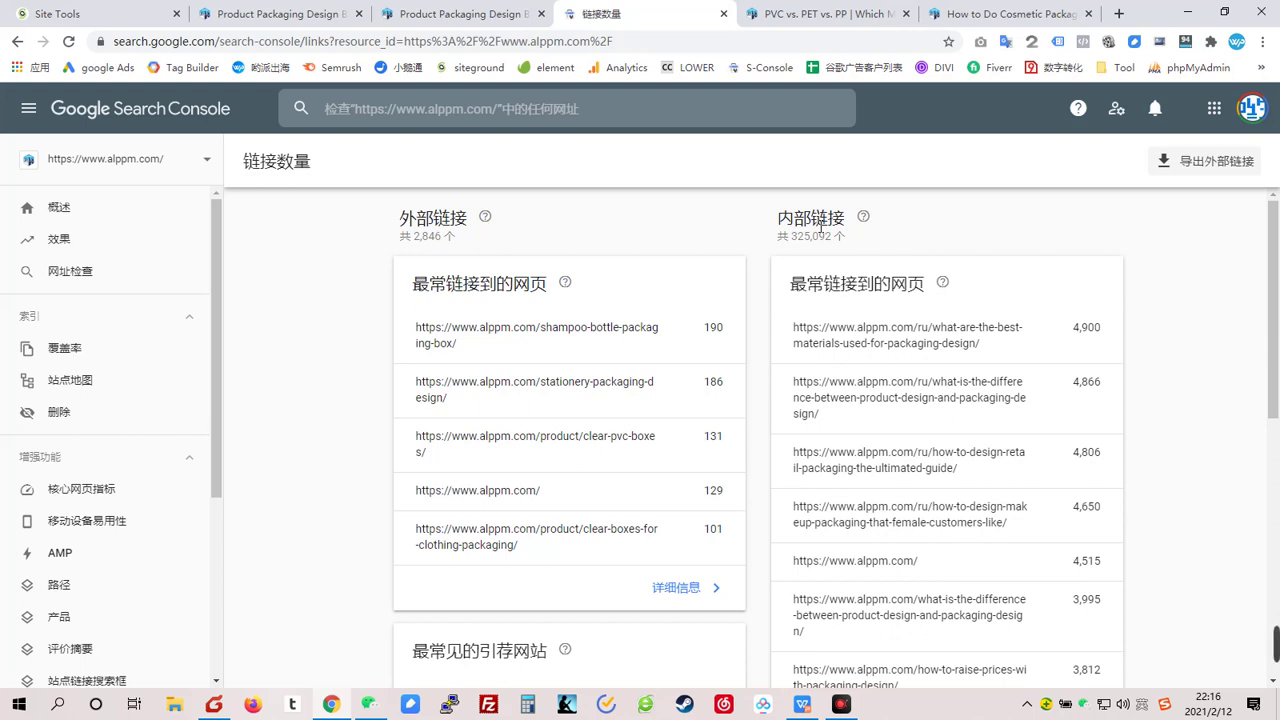
- Examine the 最常见的引荐网站 card and show the help explanation for 最常见的引荐文字
scroll(443, 366, "down", 3)
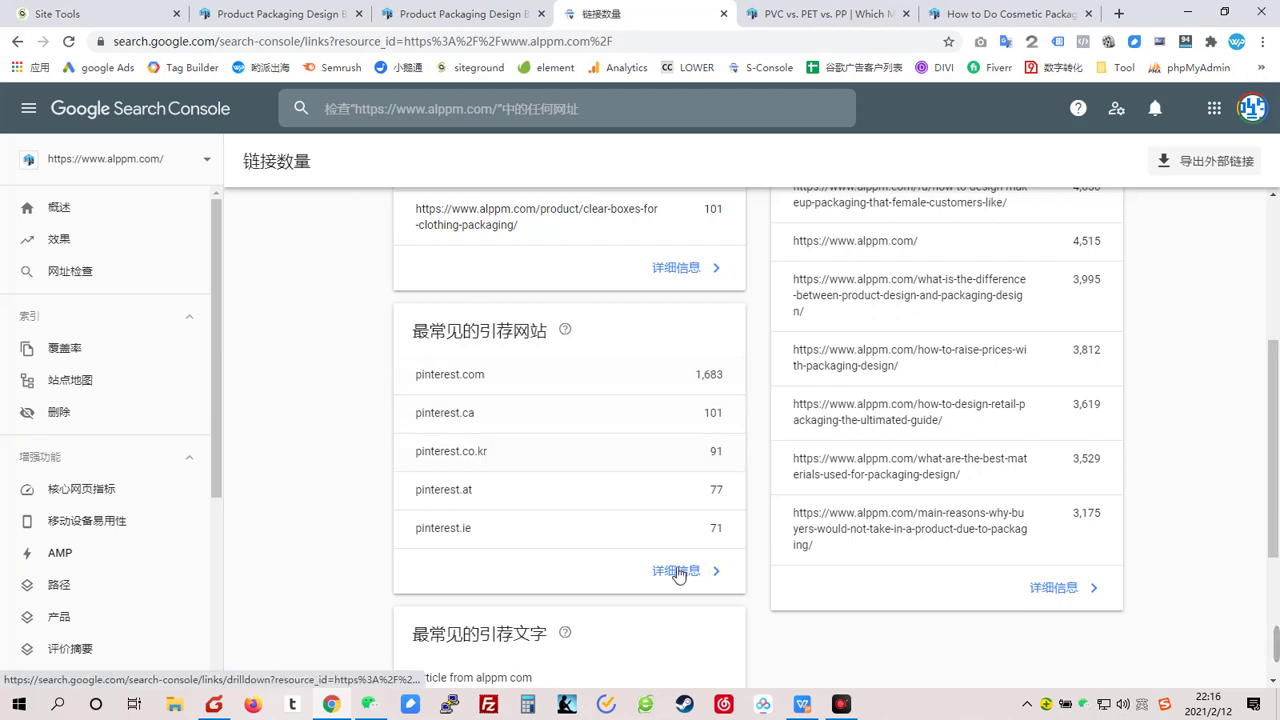
scroll(489, 414, "down", 3)
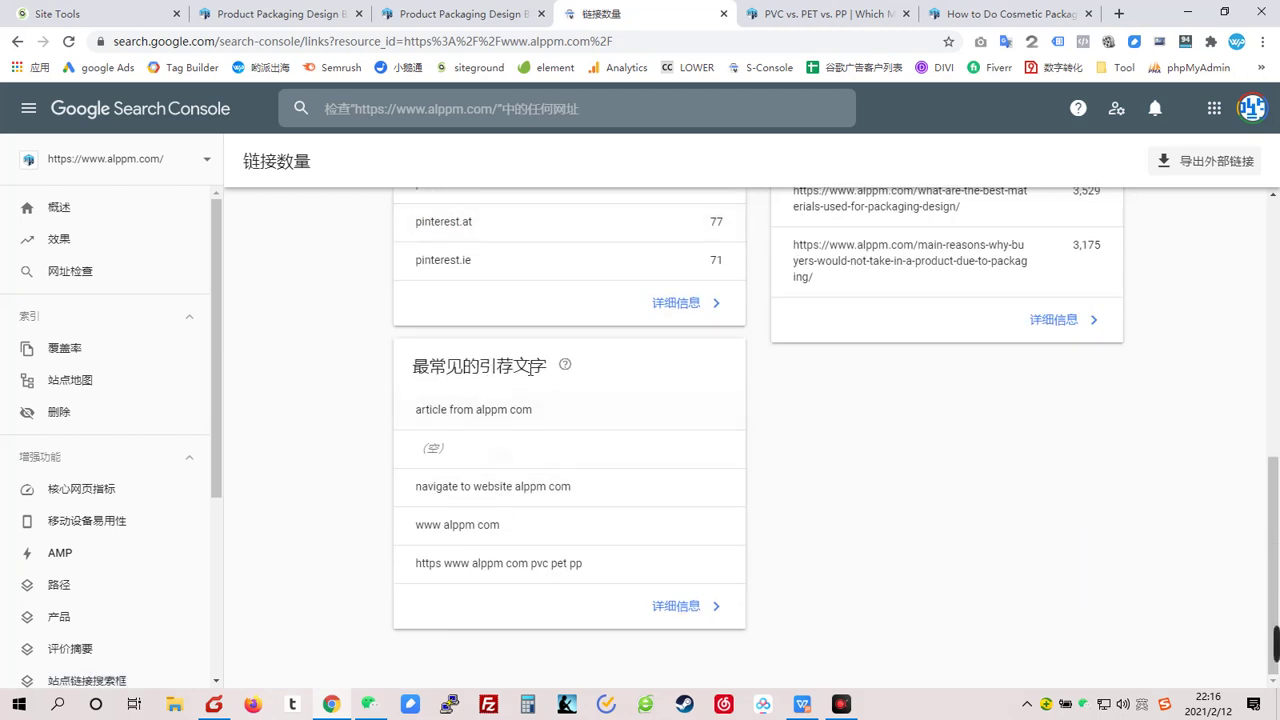
mouse_move(565, 367)
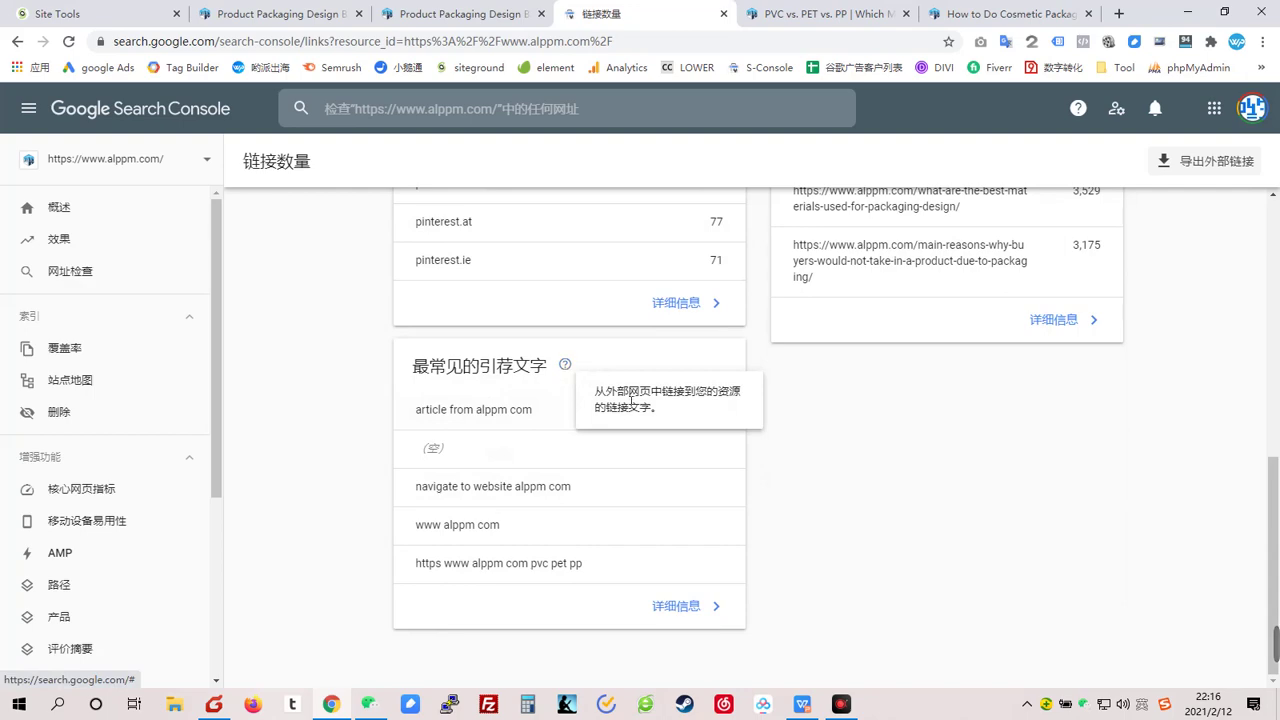
- Check the "cosmetic packaging with plastic" anchor text in the PVC vs. PET vs. PP article and return to the links report
left_click(848, 15)
scroll(525, 308, "down", 20)
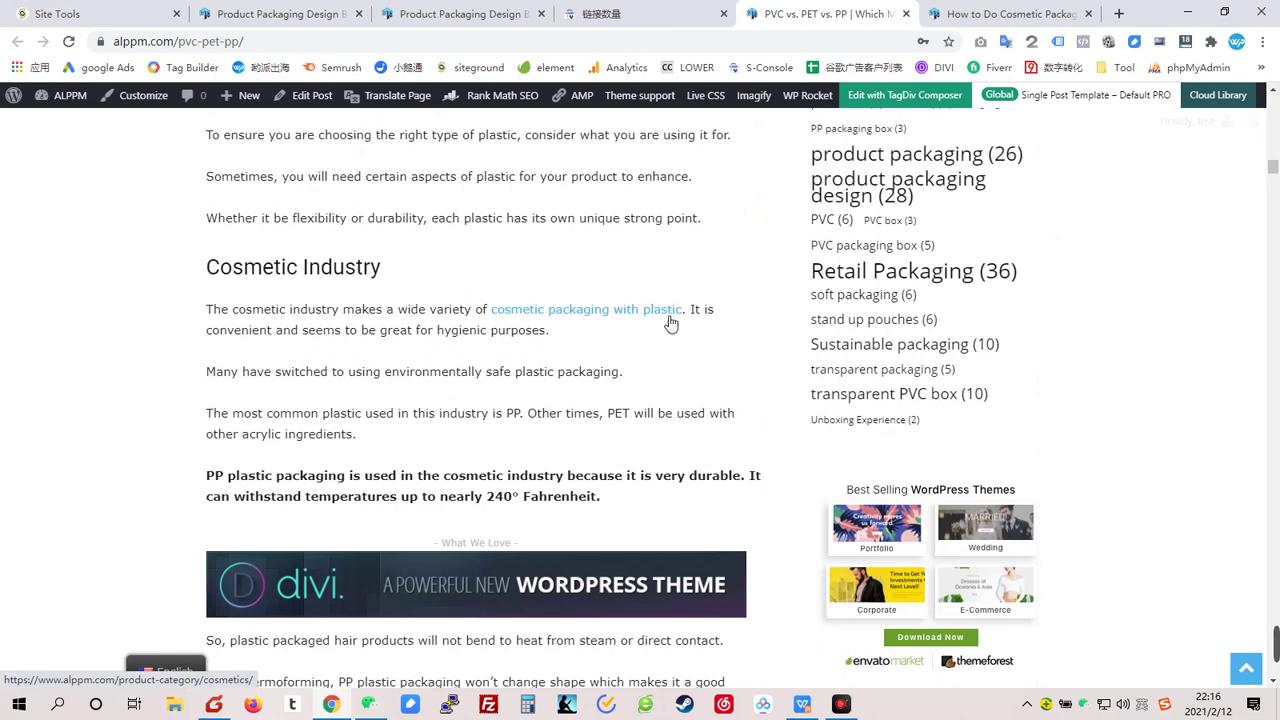
left_click(651, 13)
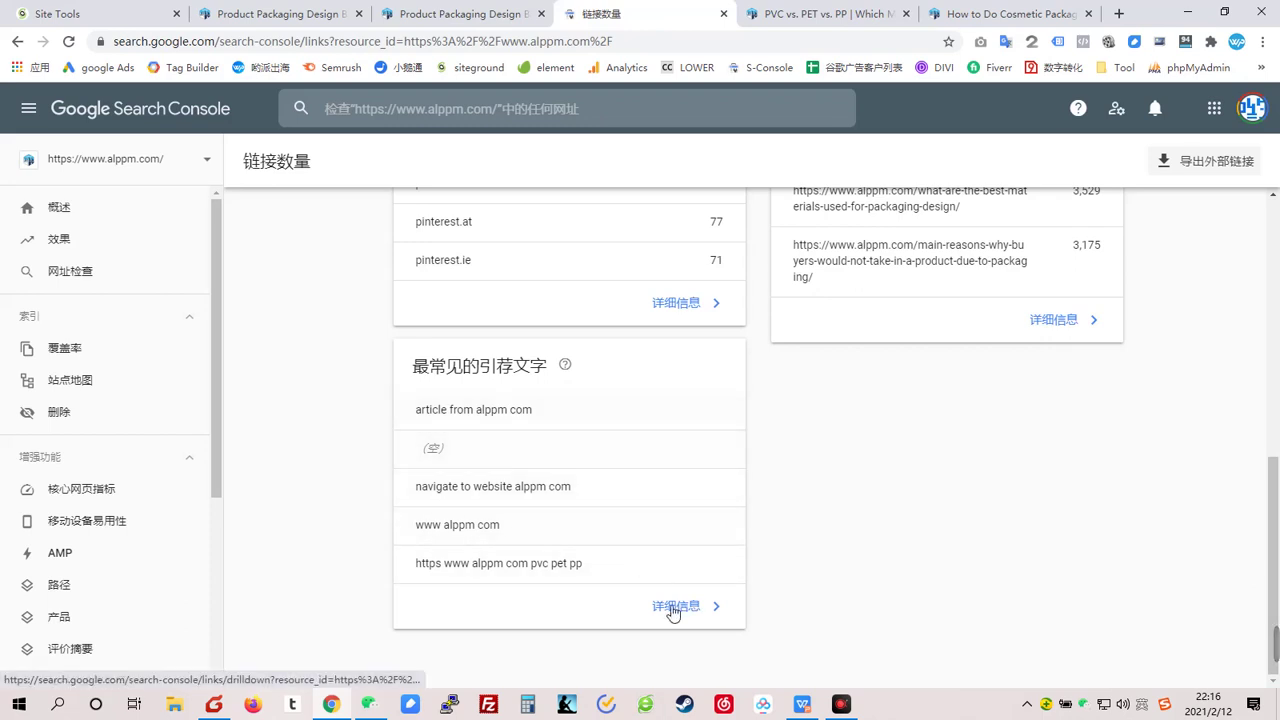
- Open the external link details for the shampoo-bottle-packaging-box page and view the sites linking to it
scroll(583, 549, "up", 6)
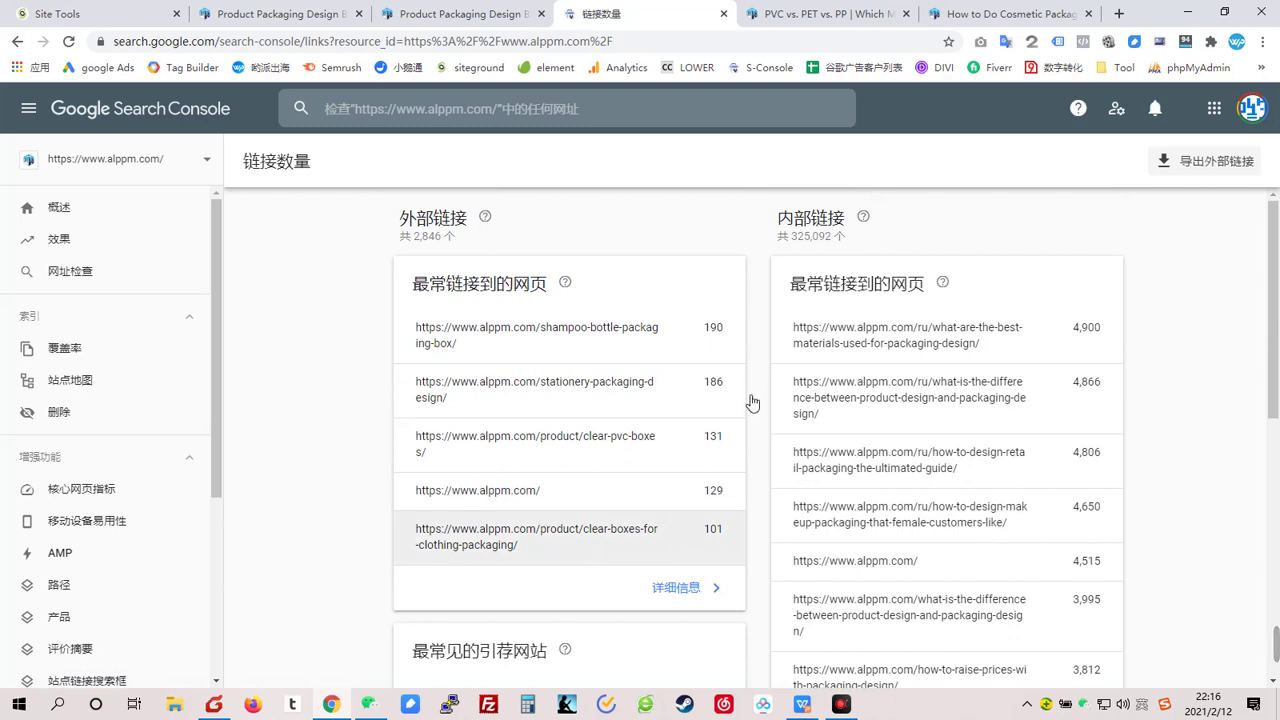
scroll(558, 449, "down", 2)
scroll(558, 449, "up", 2)
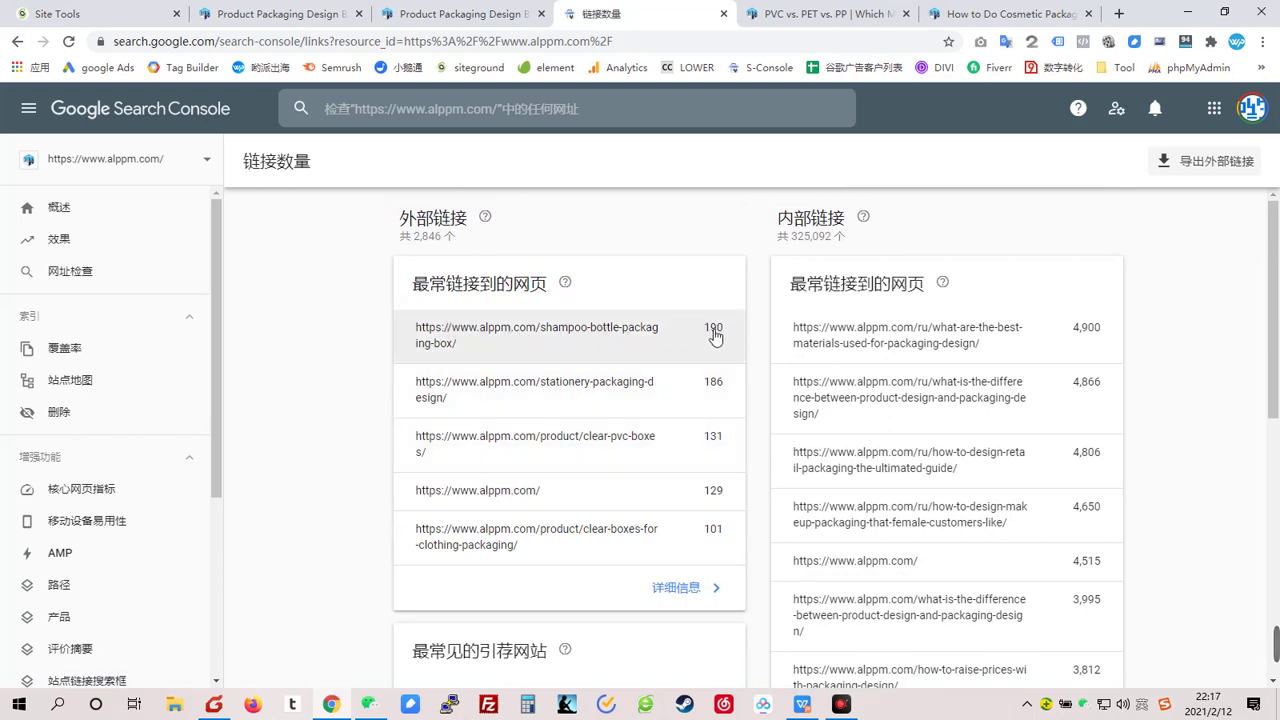
left_click(664, 335)
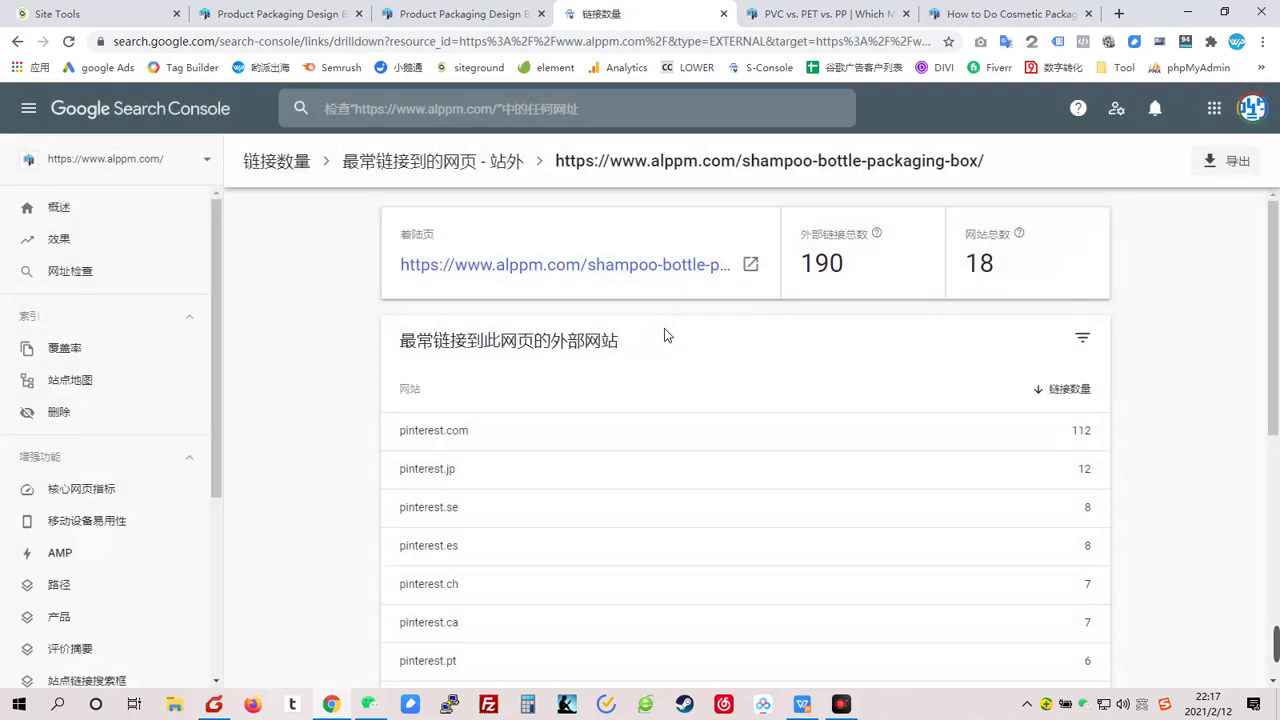
scroll(623, 366, "down", 2)
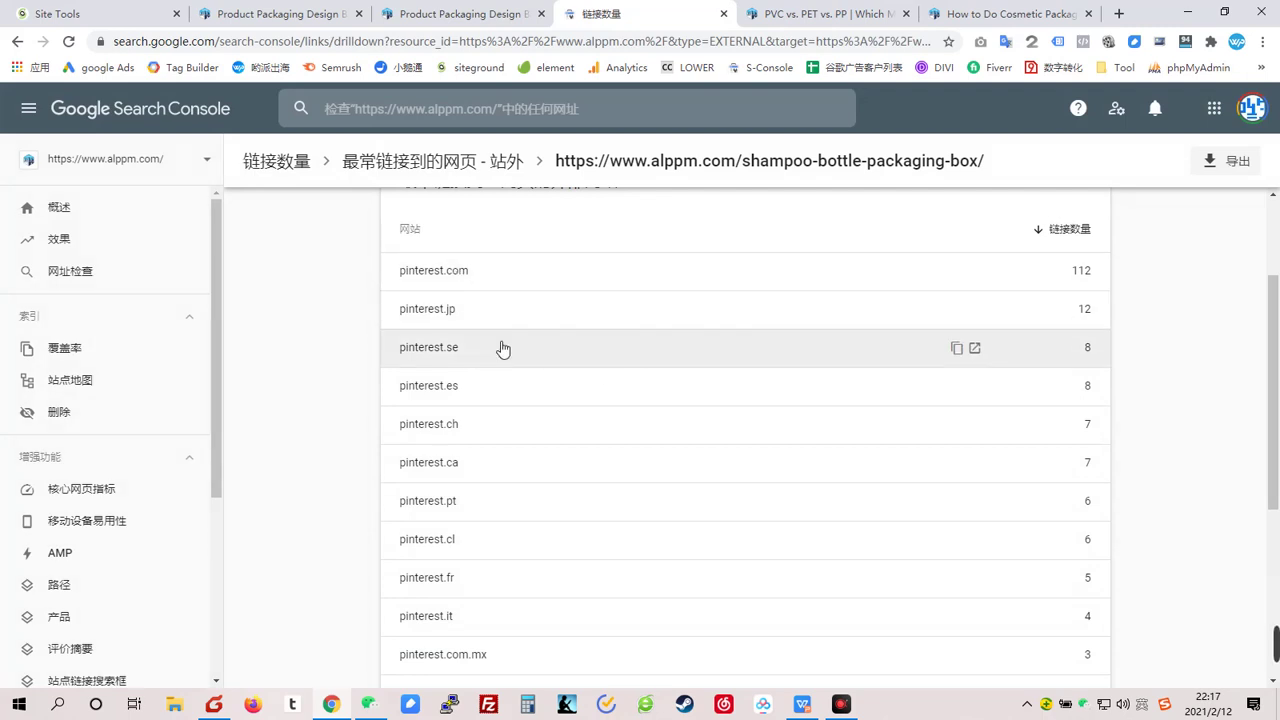
- Set the linking sites table to 100 rows per page and look through the list
scroll(463, 385, "down", 1)
scroll(463, 385, "down", 3)
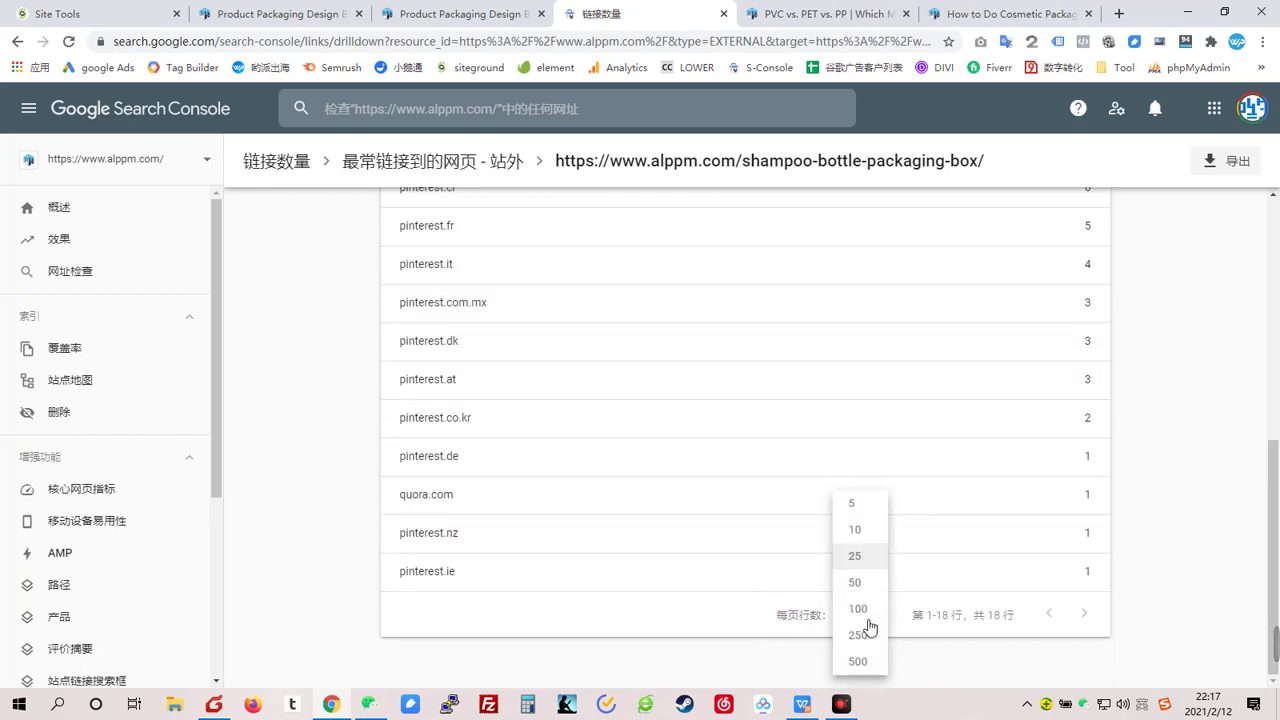
left_click(857, 610)
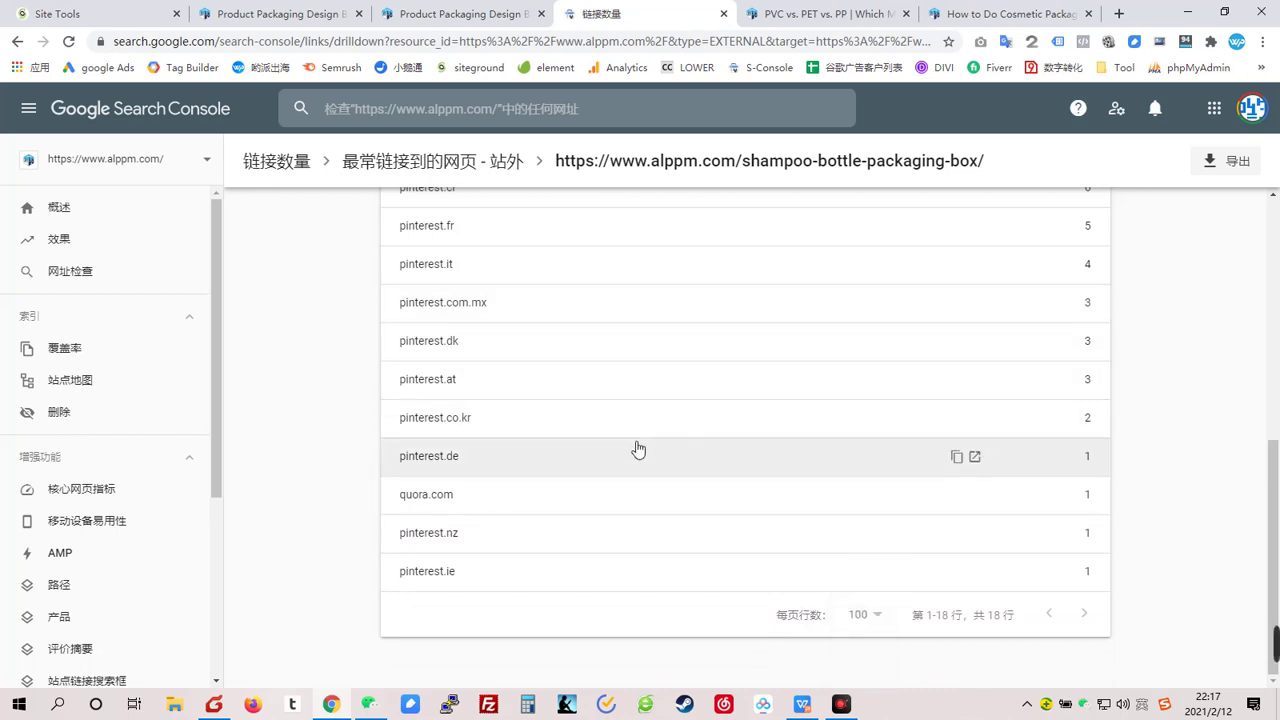
scroll(680, 531, "up", 5)
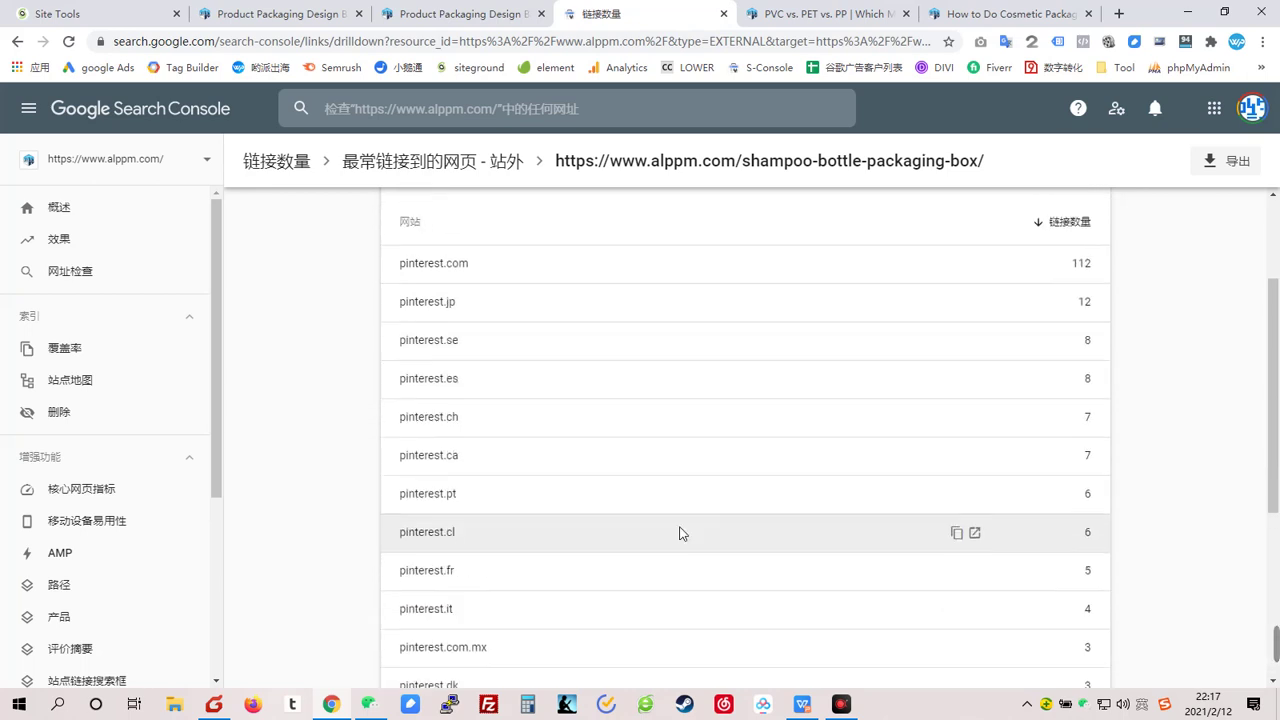
scroll(680, 534, "down", 5)
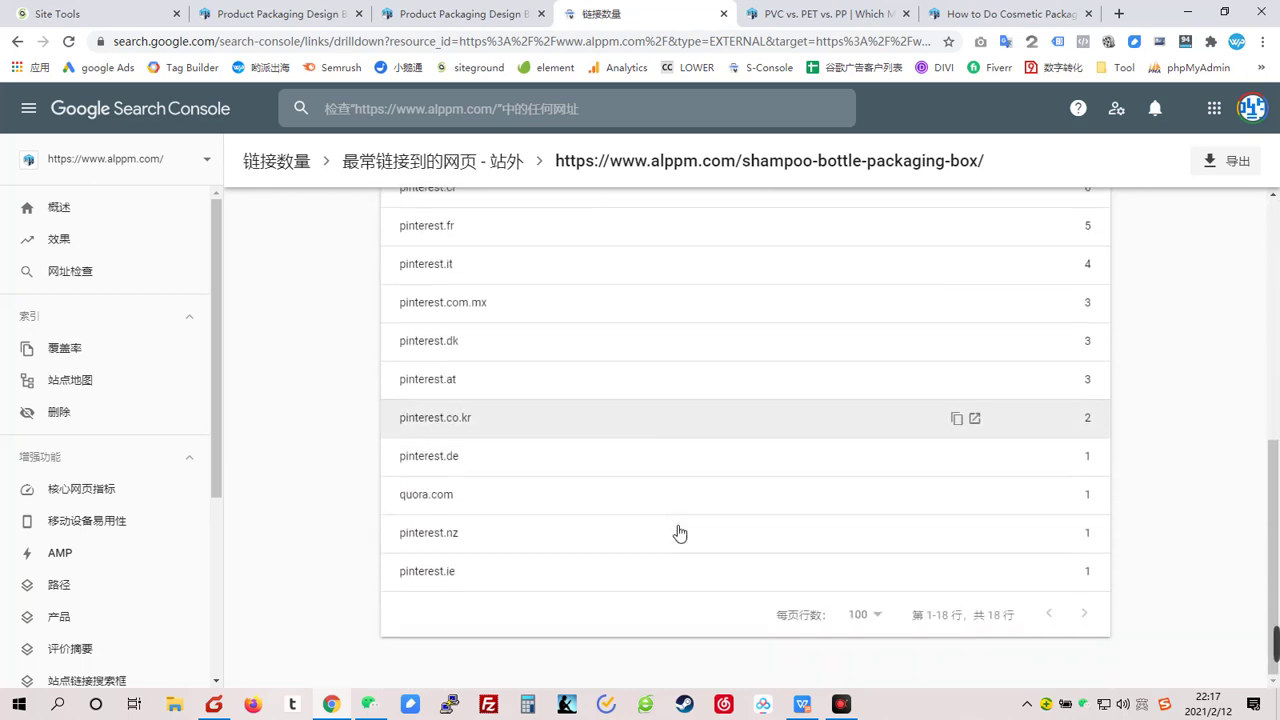
- Go back to the 最常链接到的网页 - 站外 list and sort it by 引荐网站数 in descending order
left_click(463, 161)
scroll(631, 543, "down", 1)
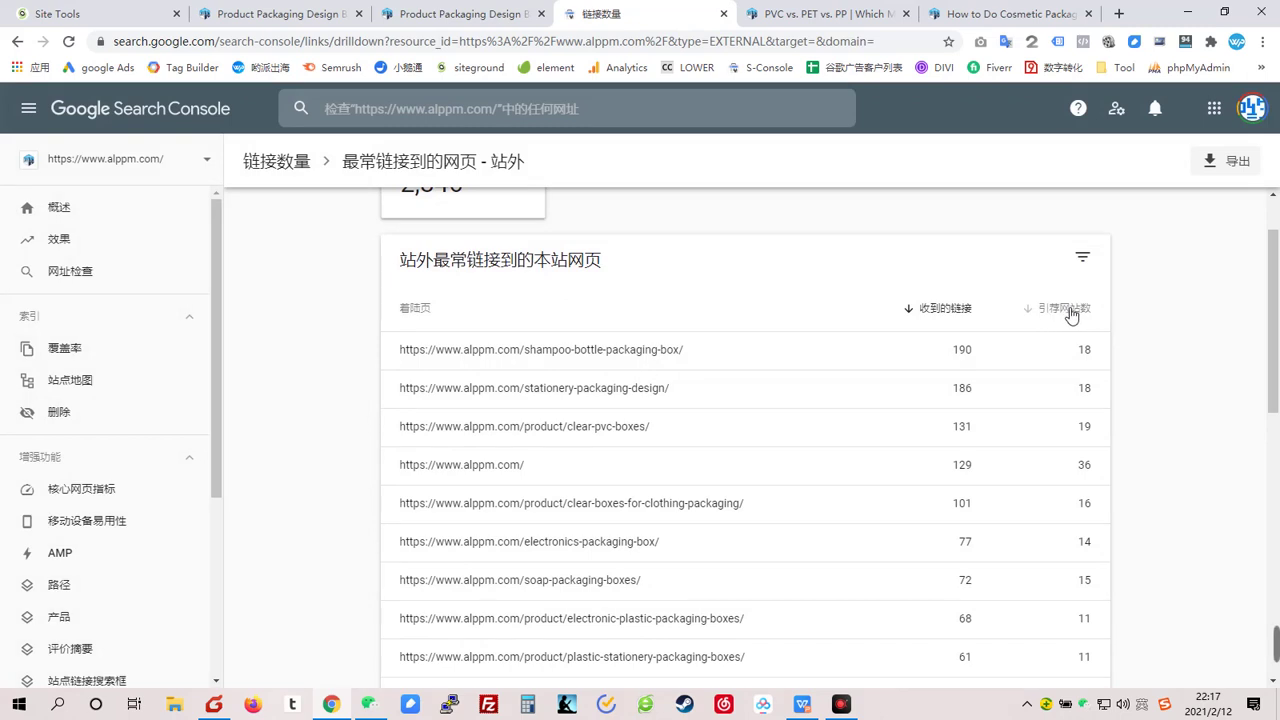
left_click(1066, 308)
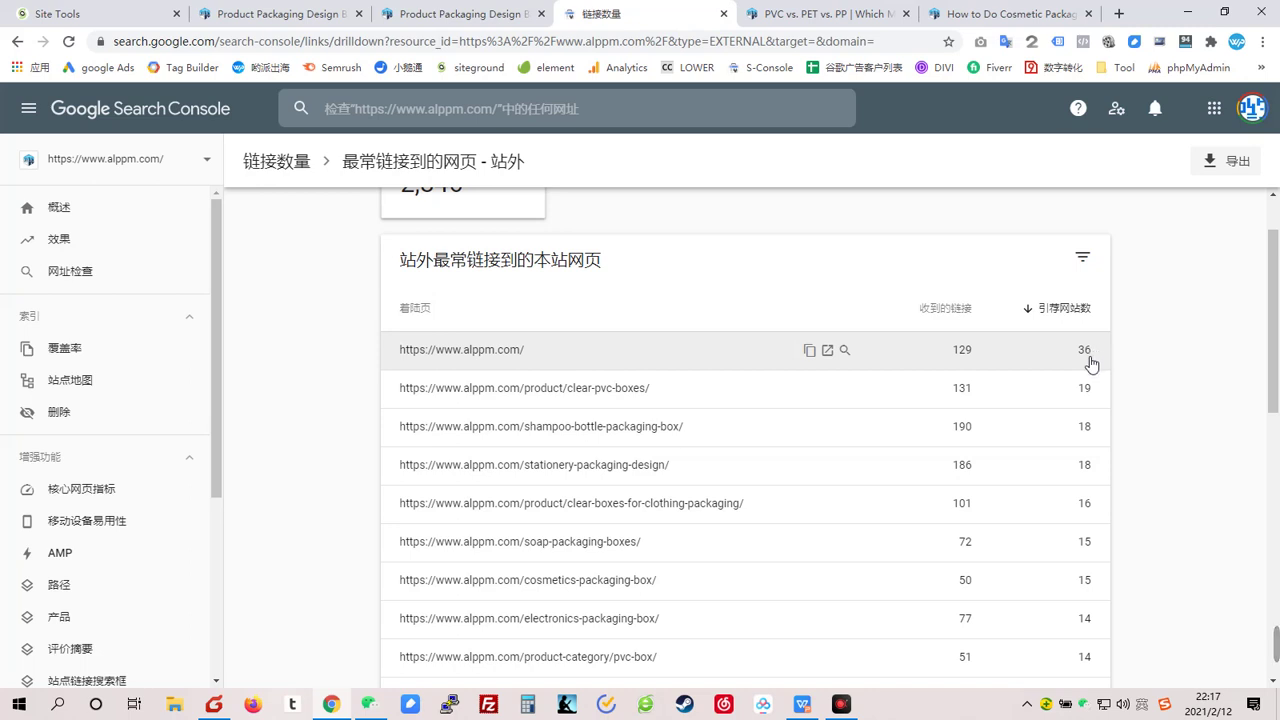
left_click(541, 358)
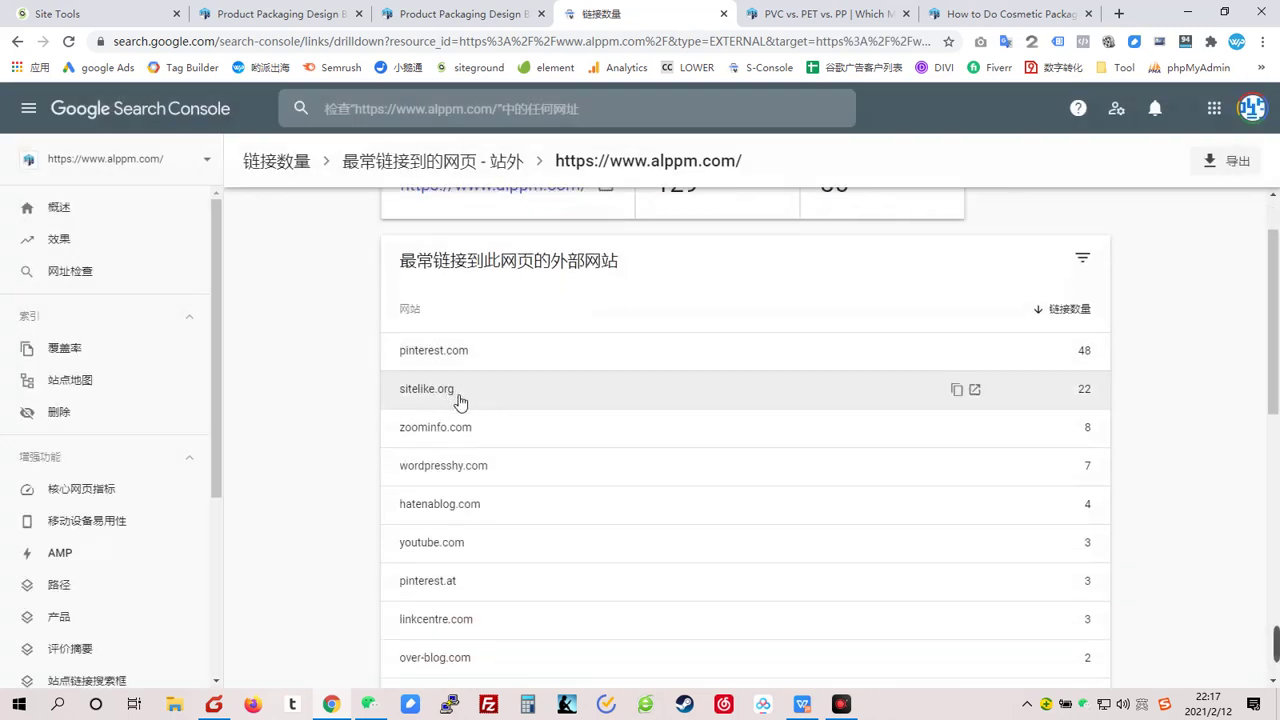
scroll(450, 437, "down", 3)
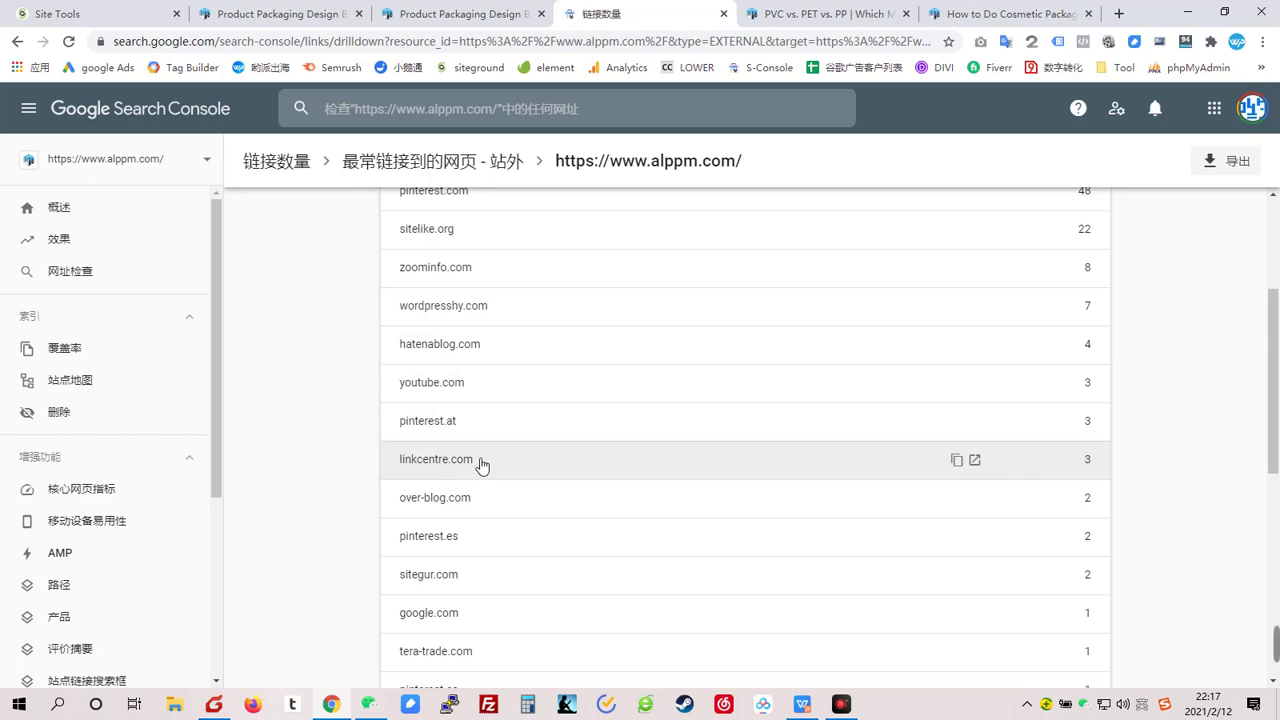
scroll(457, 494, "down", 1)
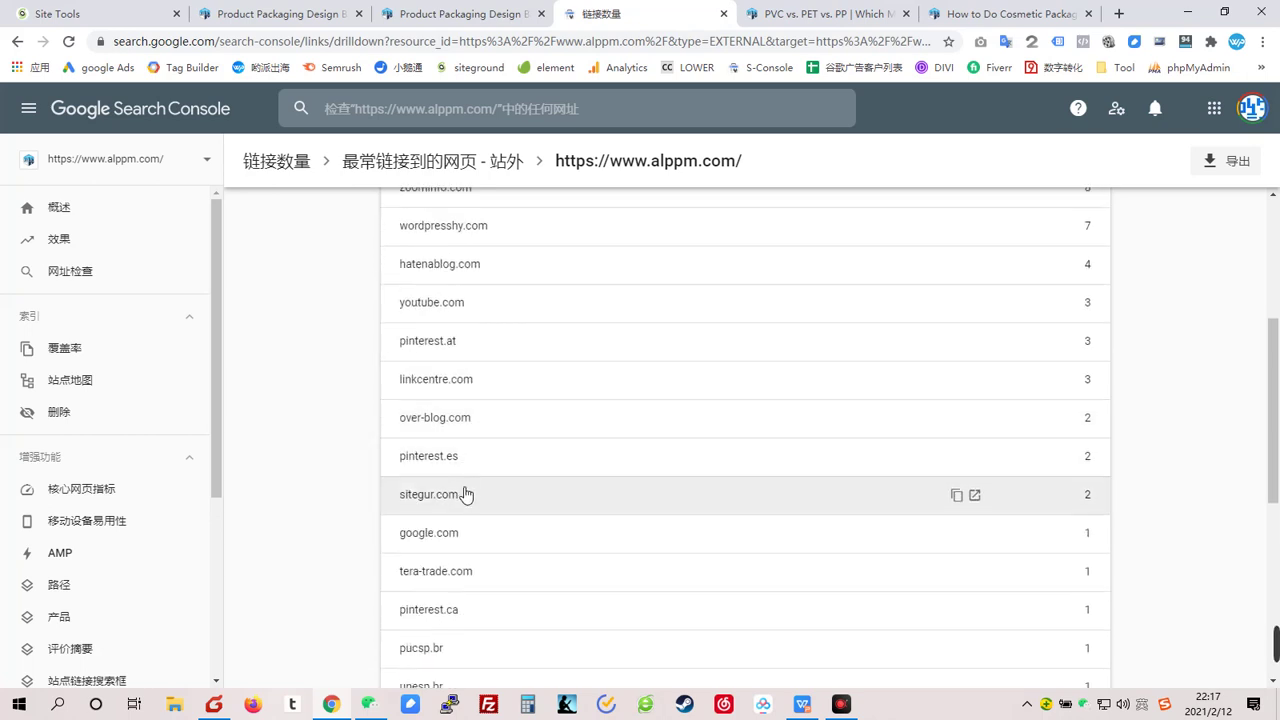
scroll(474, 516, "down", 1)
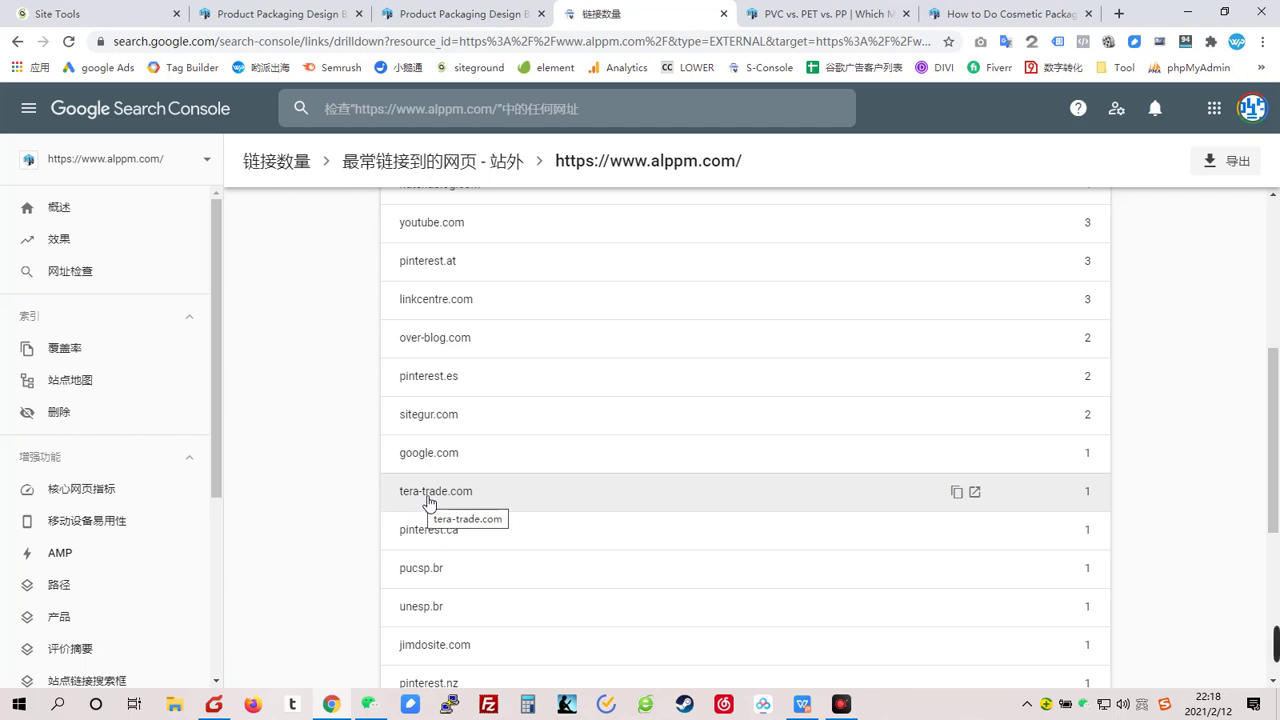
scroll(486, 500, "down", 2)
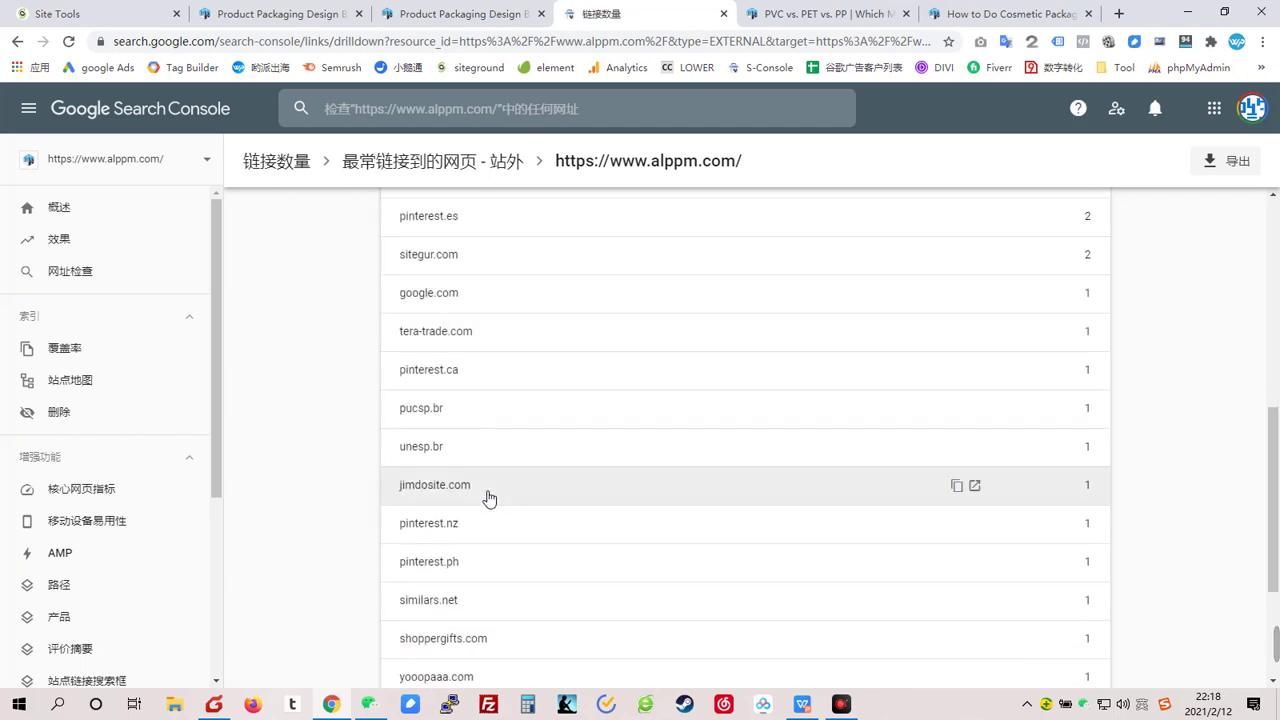
scroll(509, 508, "down", 2)
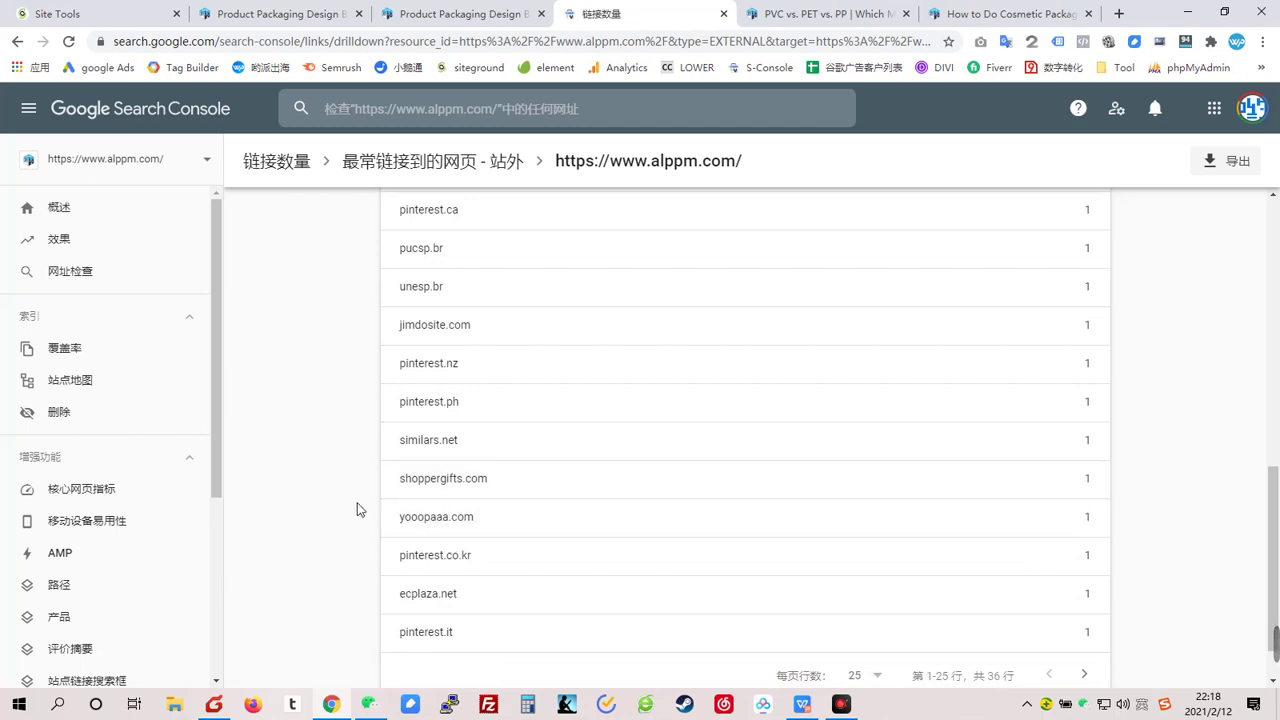
scroll(356, 506, "up", 4)
scroll(355, 504, "up", 4)
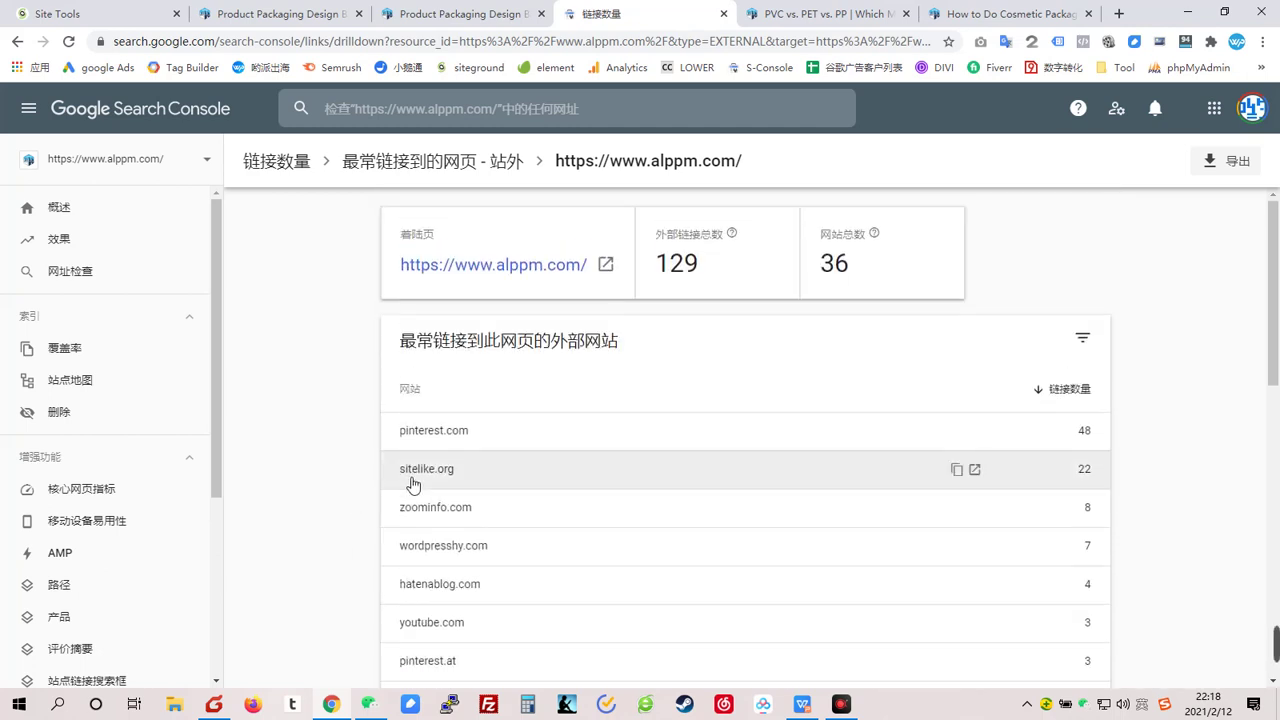
- Recheck the link counts of the homepage's leading referring sites and highlight the 网站总数 label
scroll(525, 483, "down", 3)
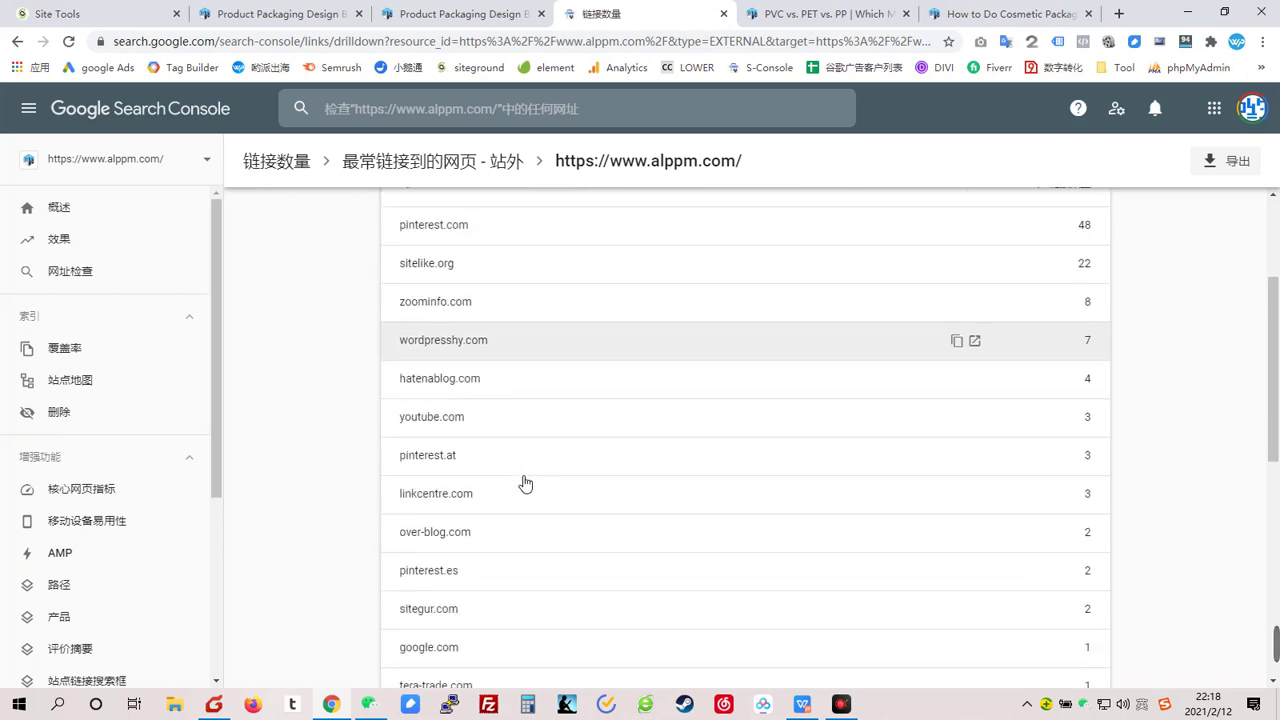
scroll(525, 483, "up", 2)
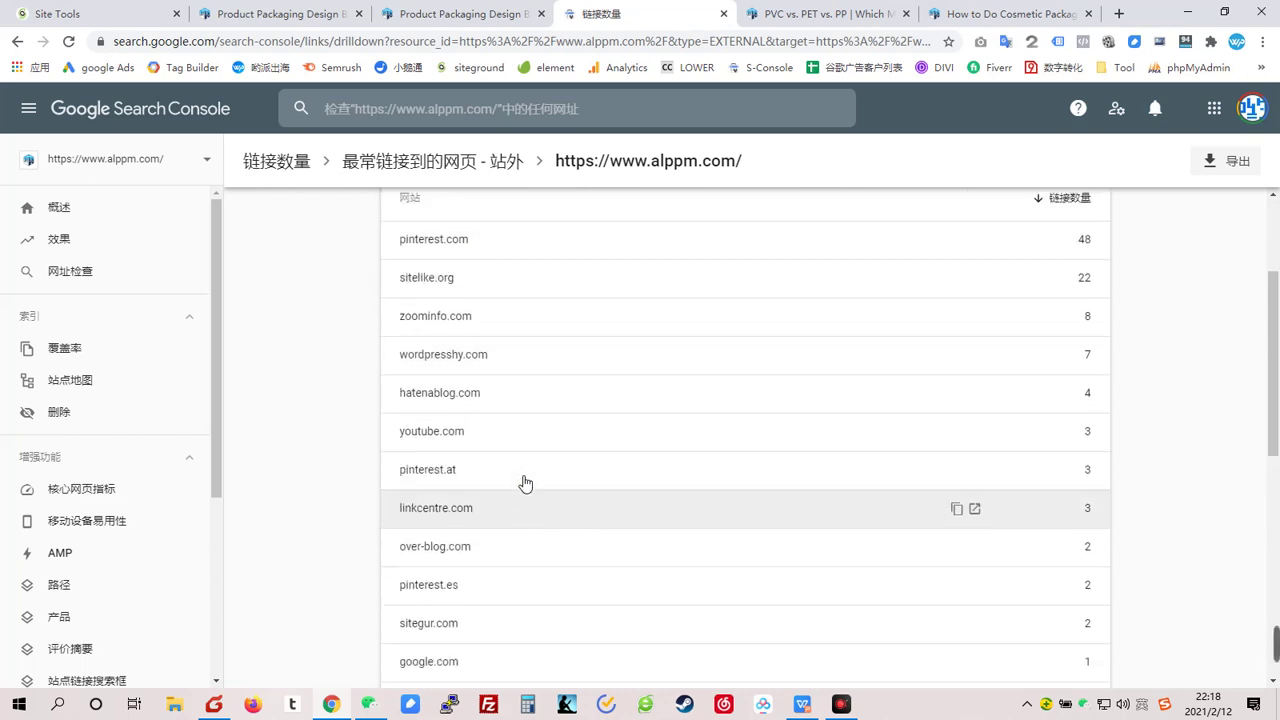
scroll(1080, 445, "down", 1)
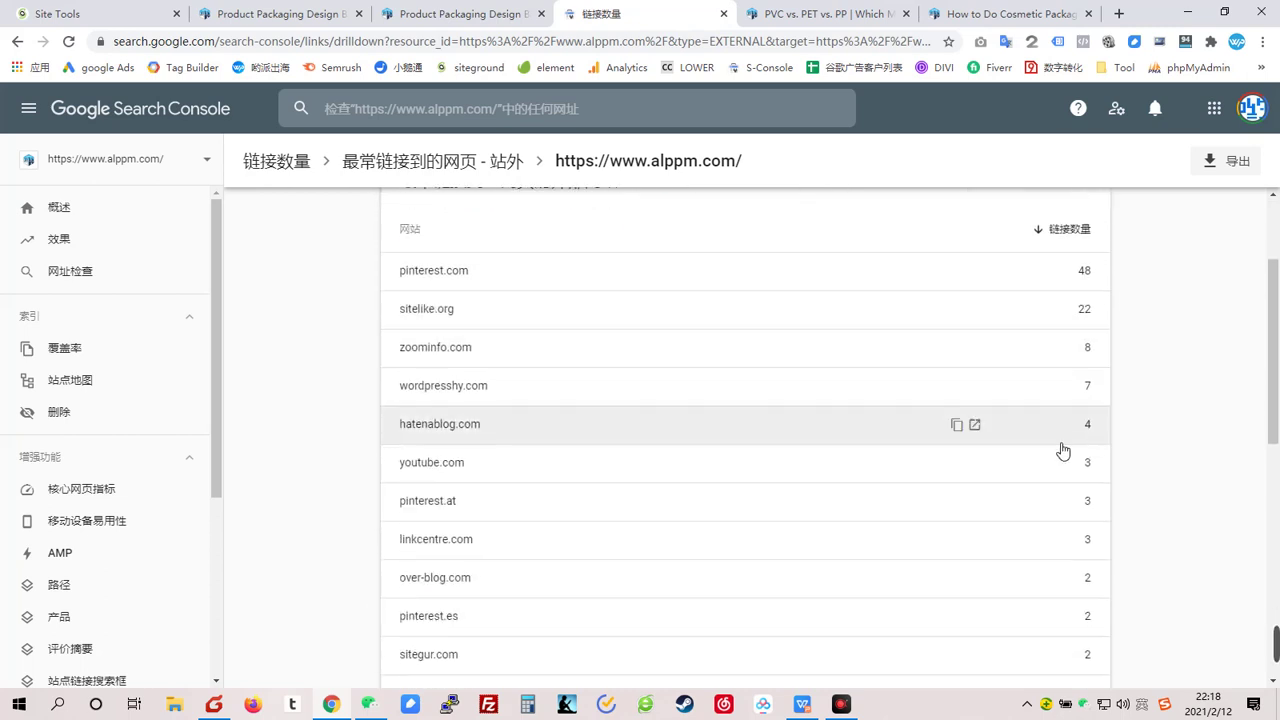
scroll(666, 443, "up", 2)
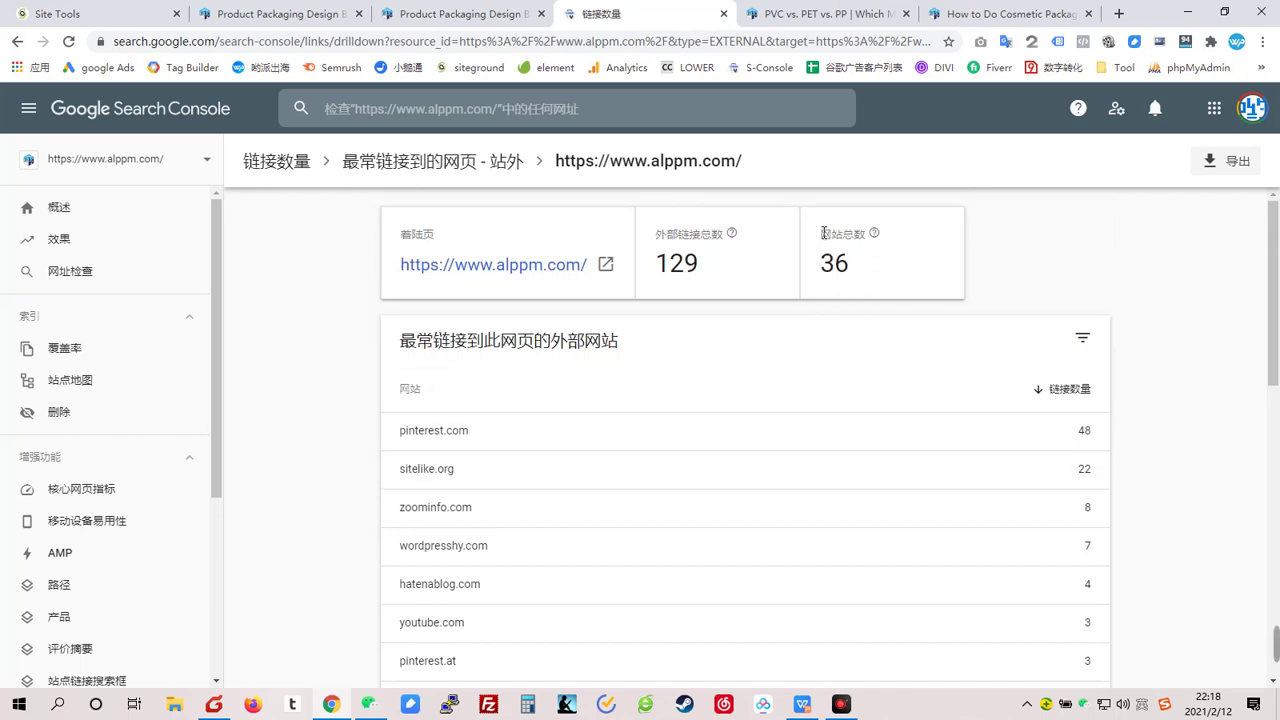
left_click_drag(822, 233, 866, 234)
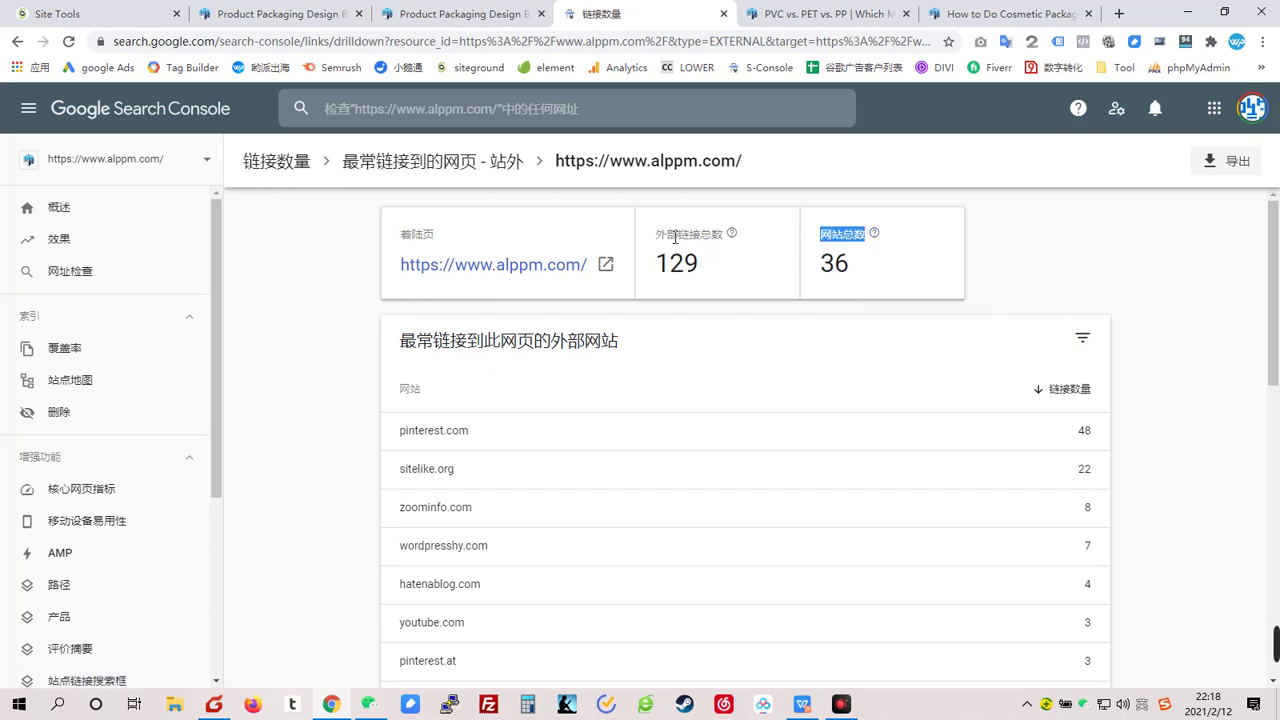
- Set the homepage's external sites table to 50 rows per page and look through the additional linking sites
scroll(591, 429, "down", 8)
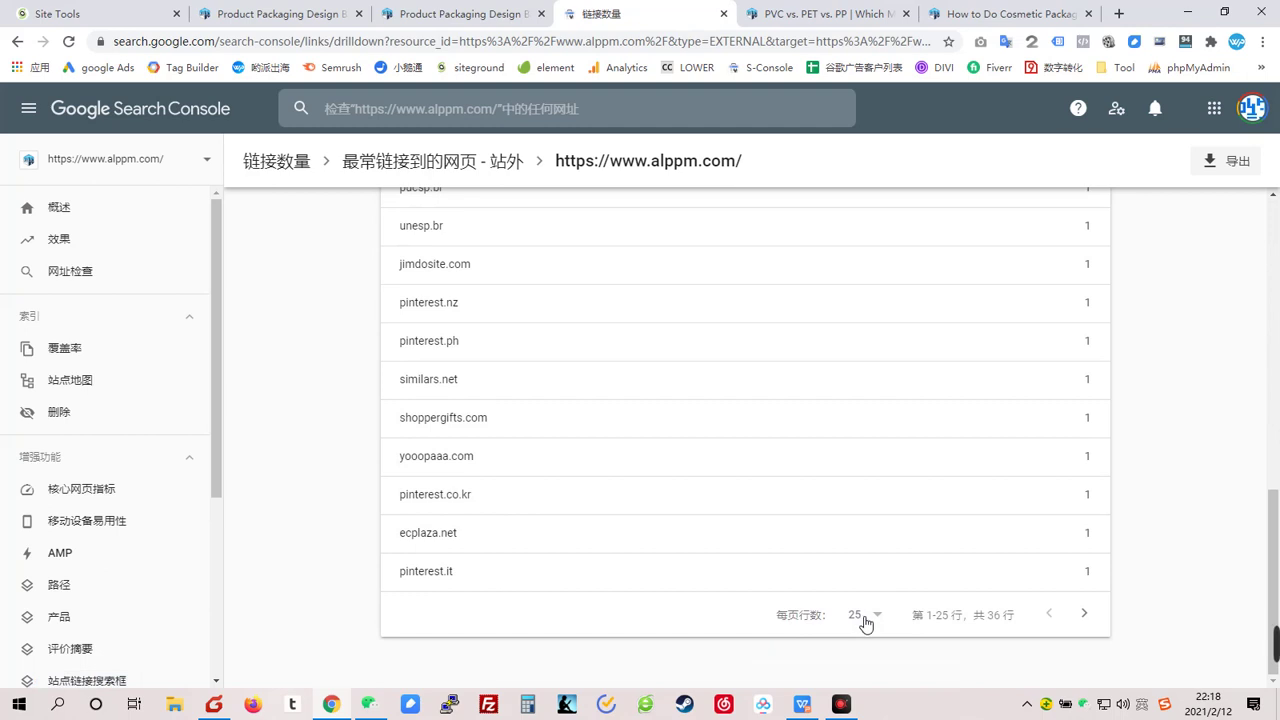
left_click(866, 624)
left_click(857, 583)
scroll(535, 454, "down", 3)
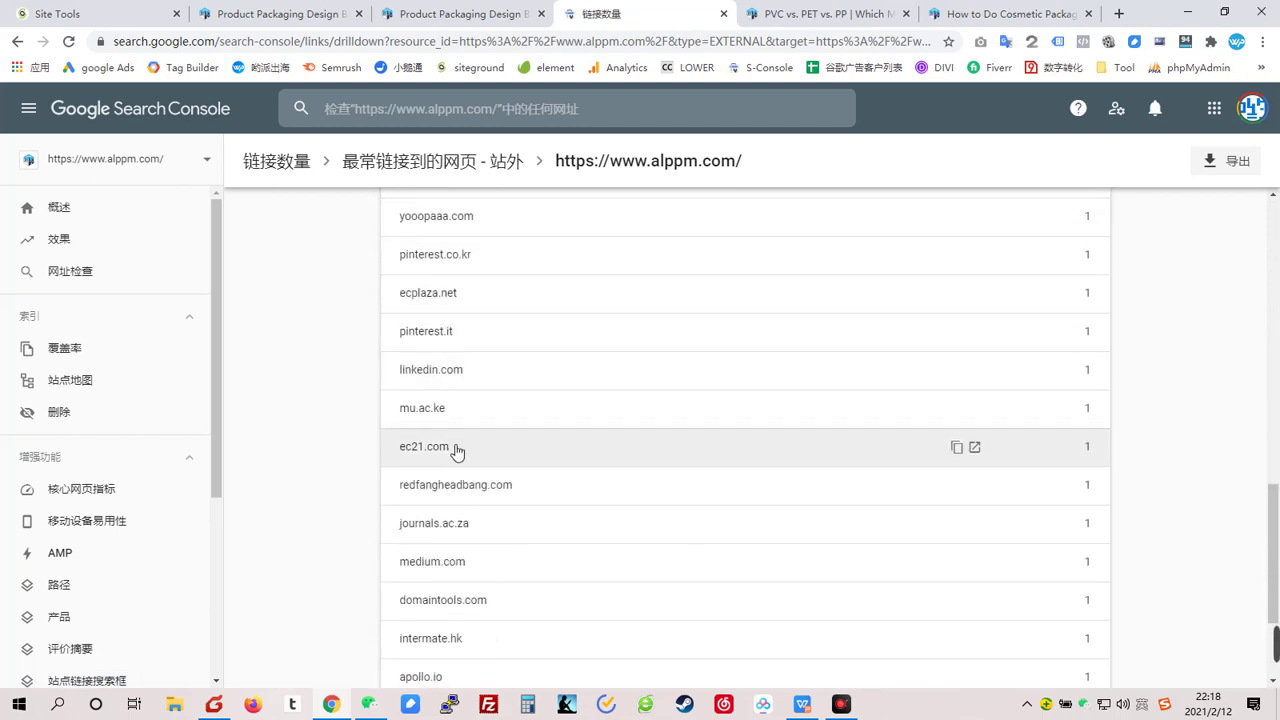
- Open the linking site ec21.com in a new tab, and look through the homepage's linking sites list while it loads
left_click(975, 448)
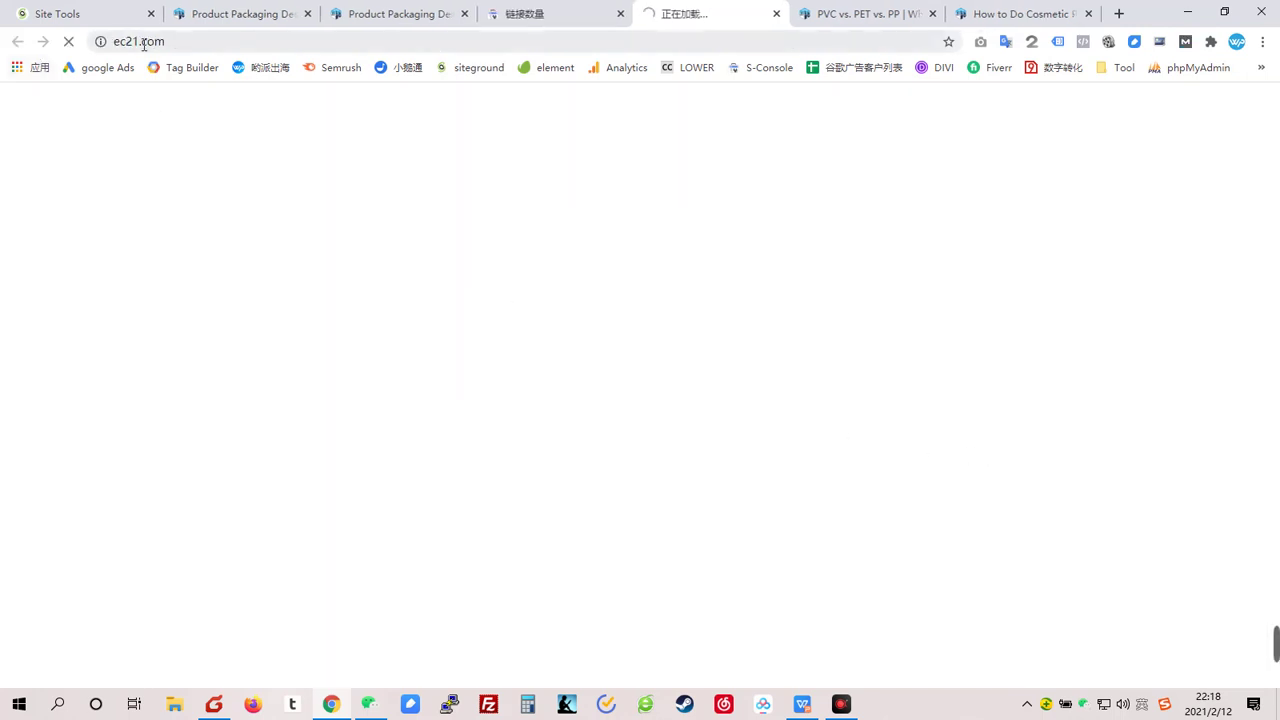
left_click(195, 41)
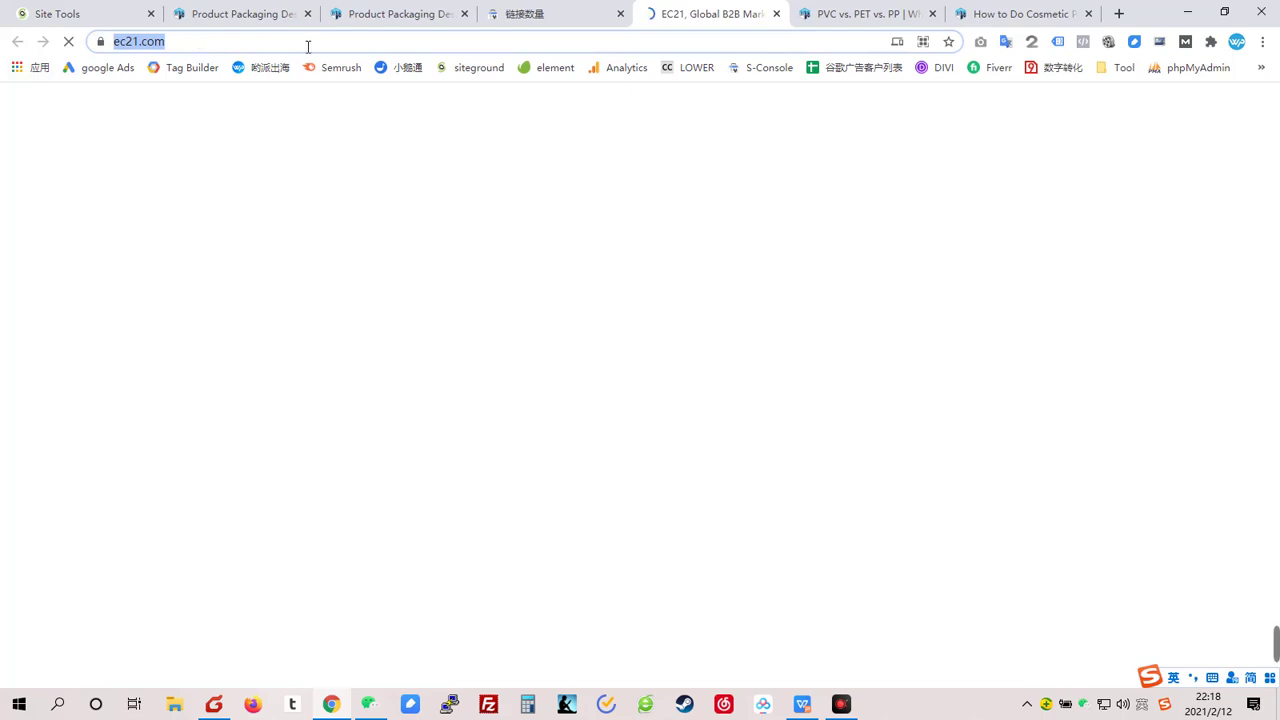
left_click(537, 18)
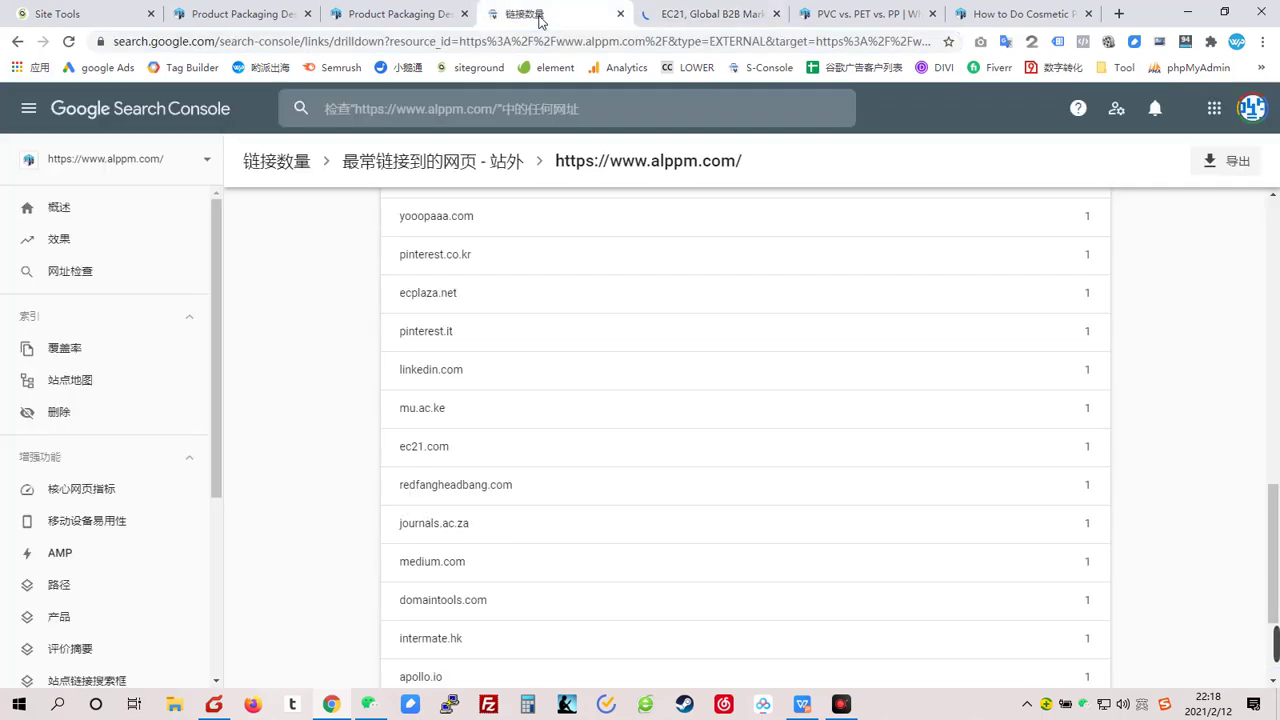
scroll(606, 445, "down", 2)
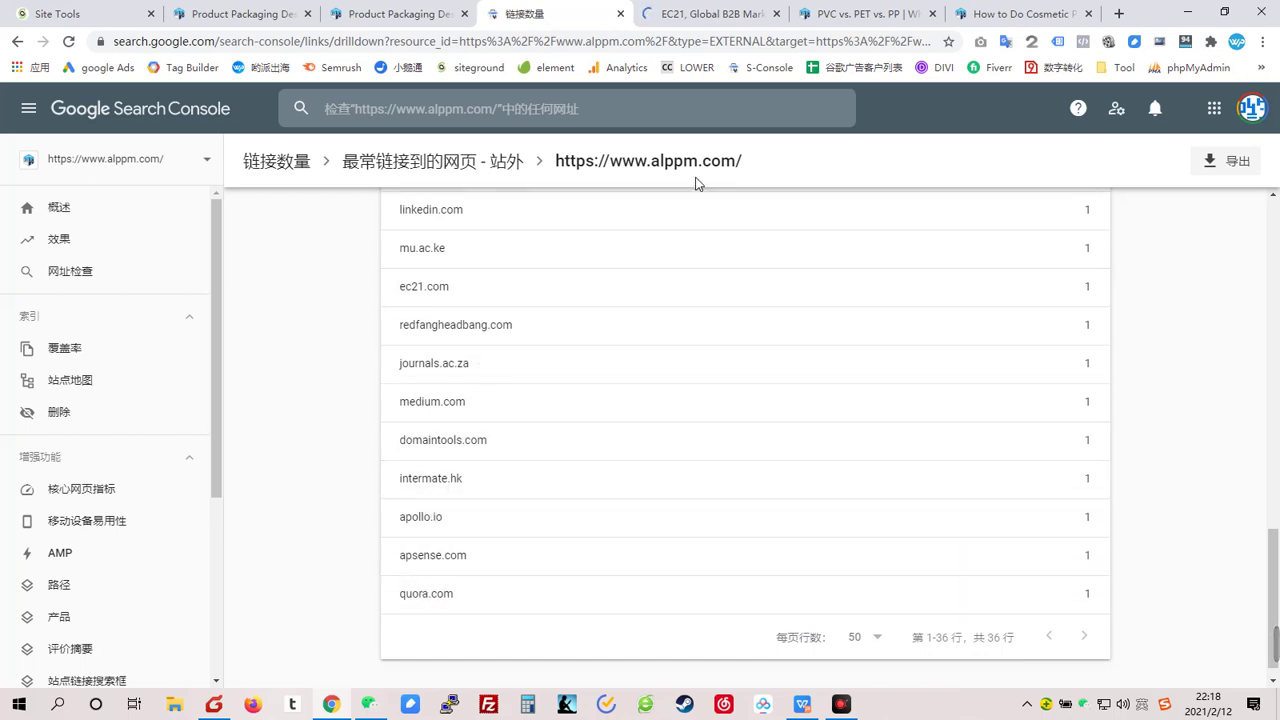
scroll(457, 506, "up", 4)
scroll(457, 506, "up", 10)
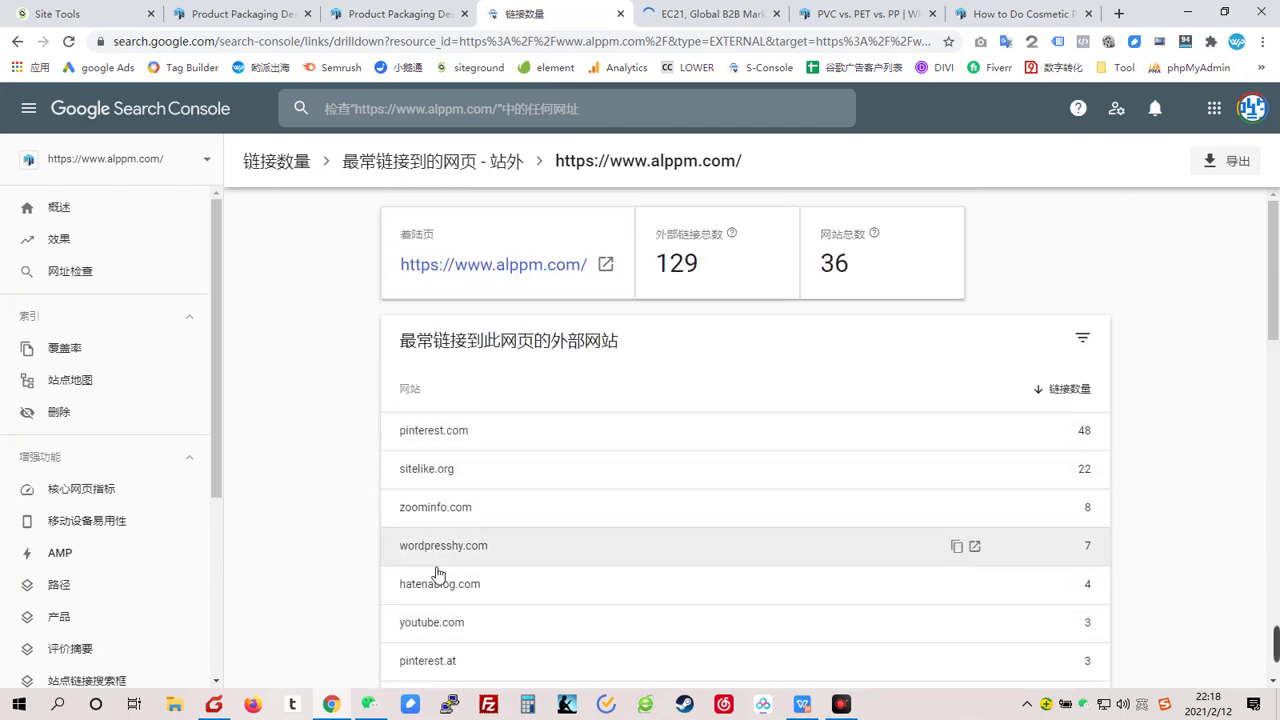
- Look through the ec21.com homepage down to its footer and close its tab
left_click(710, 14)
scroll(445, 415, "down", 15)
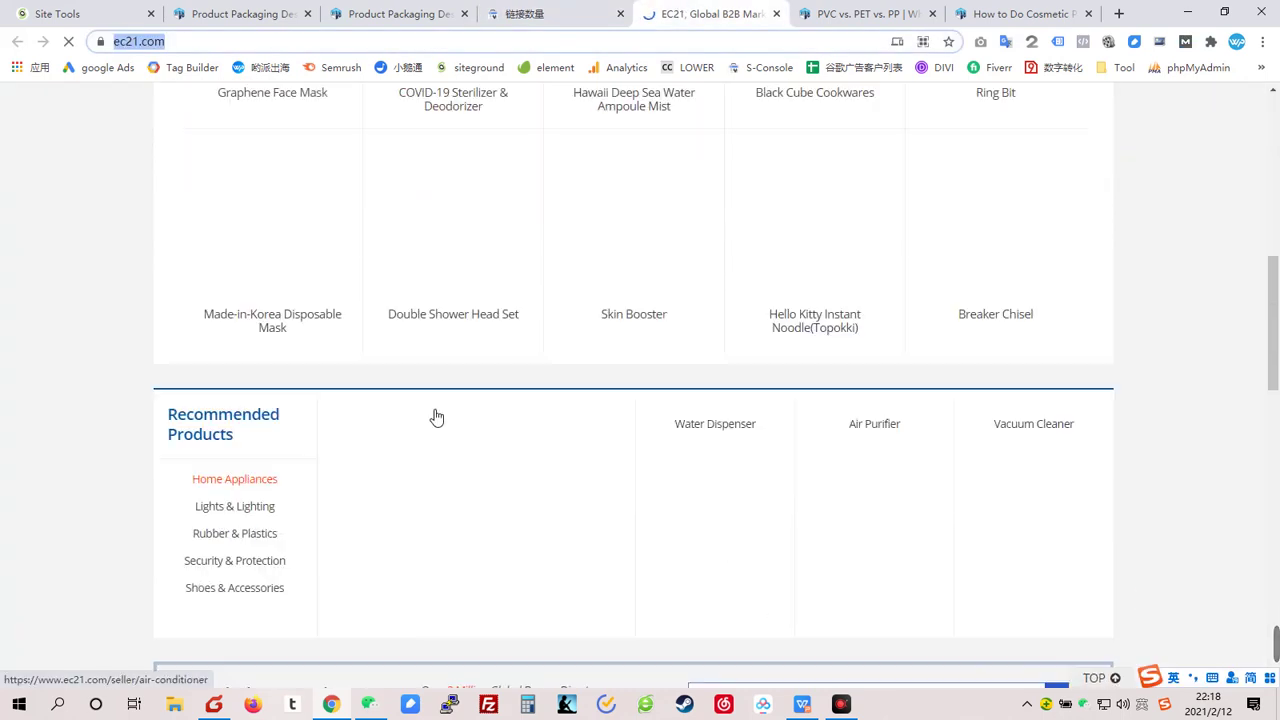
scroll(424, 417, "down", 5)
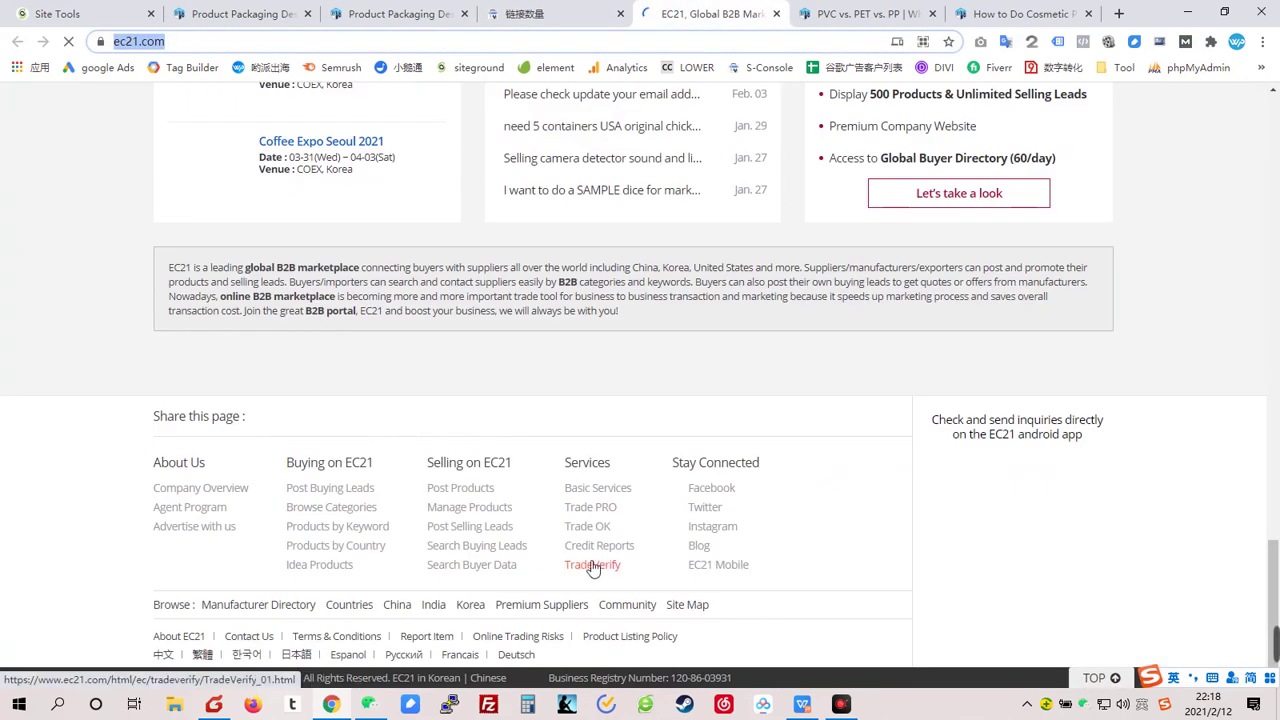
left_click(776, 14)
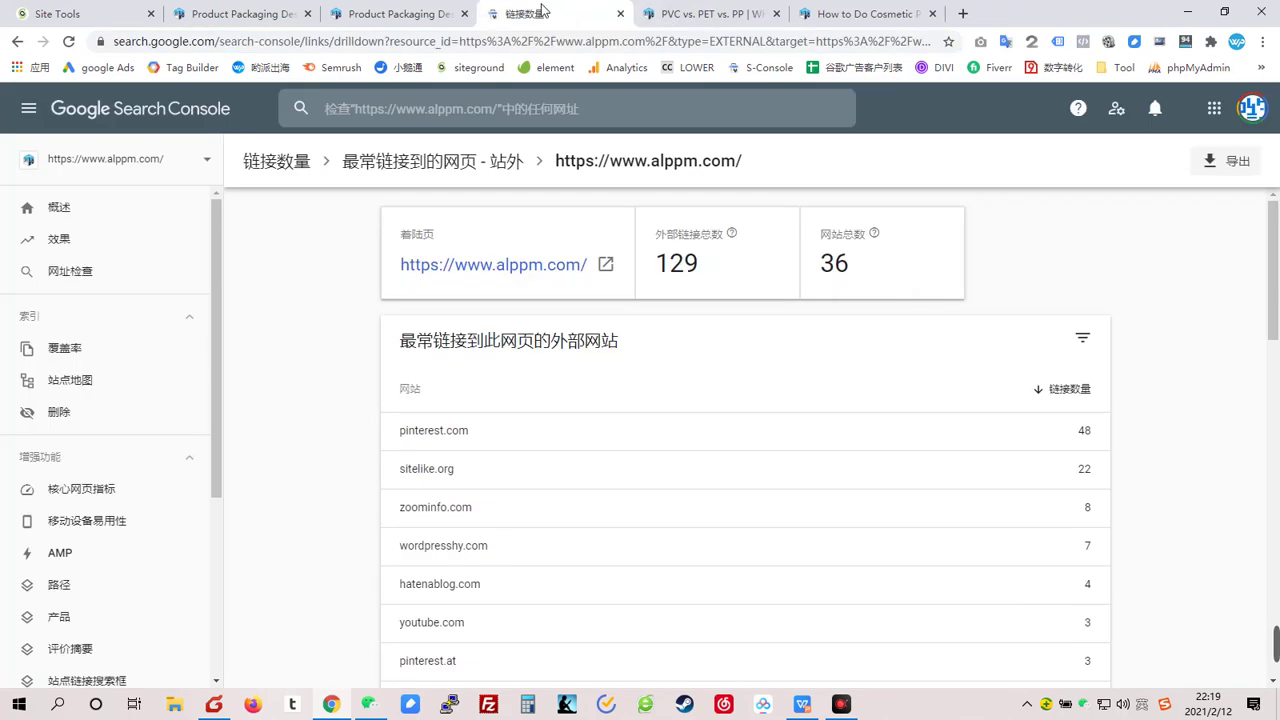
- Go back to the 链接数量 overview and highlight the 内部链接 heading
left_click(488, 162)
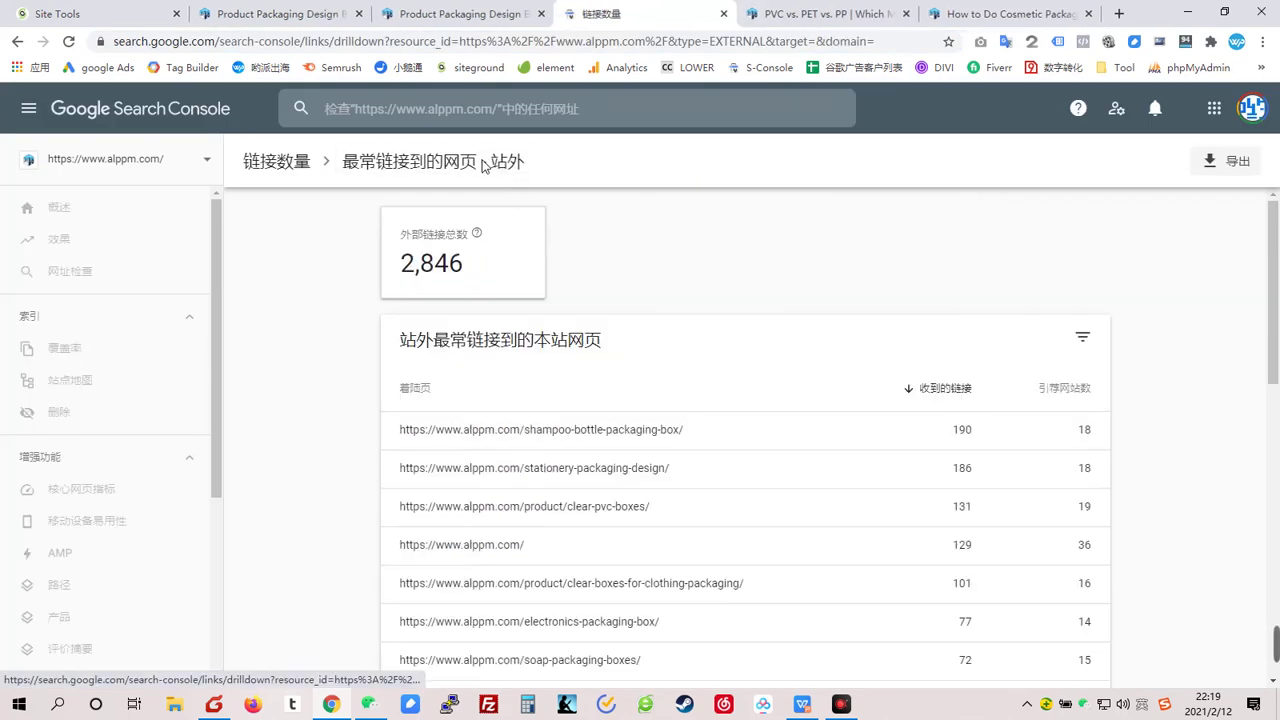
left_click(280, 163)
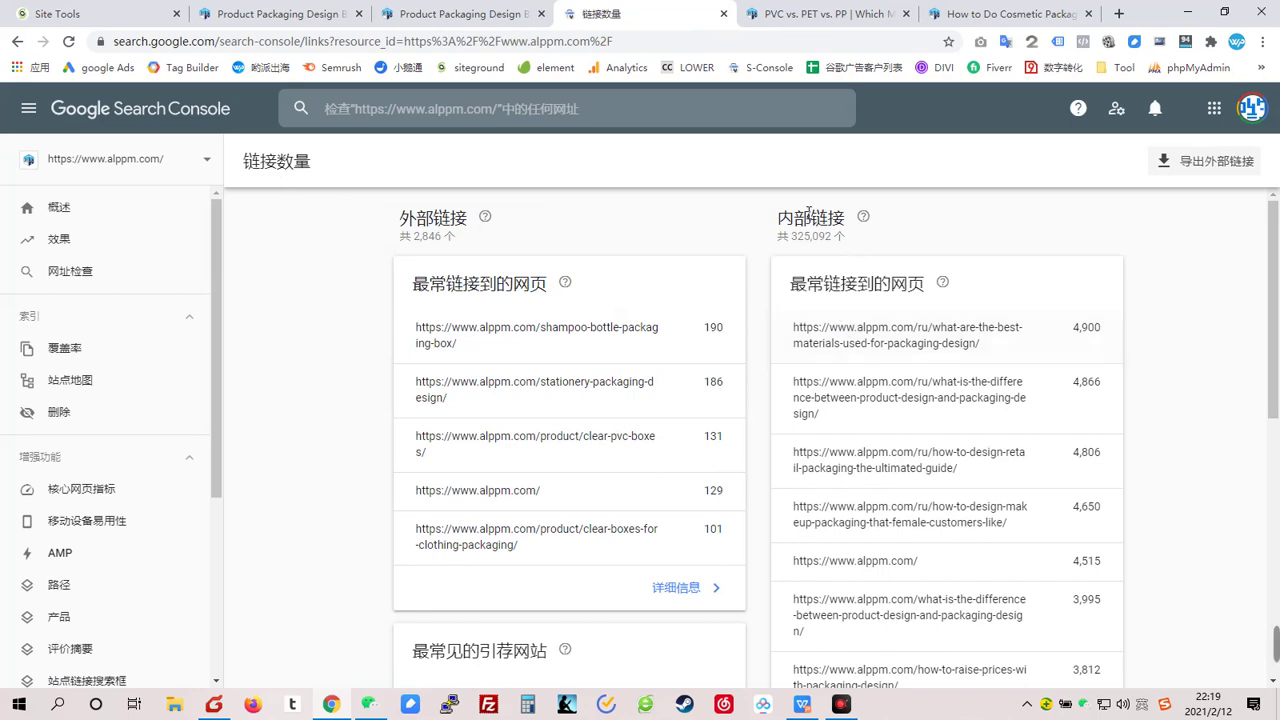
left_click_drag(780, 217, 850, 222)
- Open the full 最常见的引荐网站 list and look through the referring sites, including those other than Pinterest
scroll(449, 466, "down", 3)
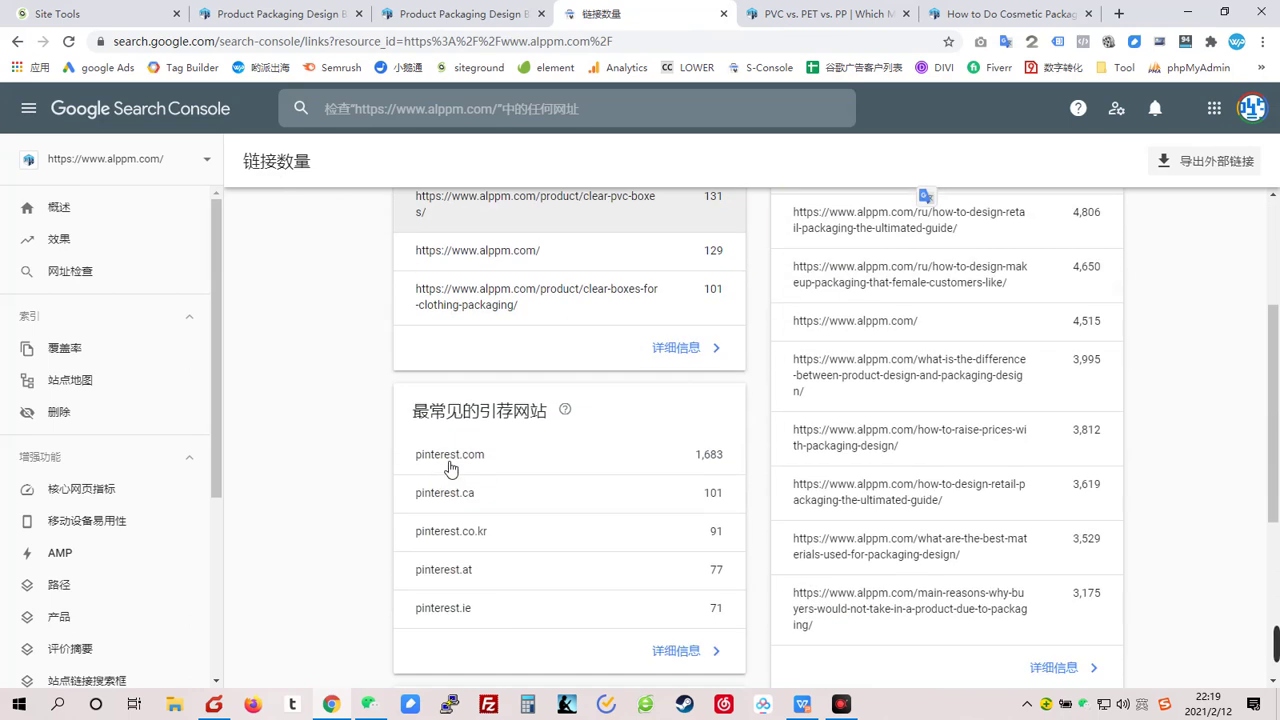
left_click(684, 654)
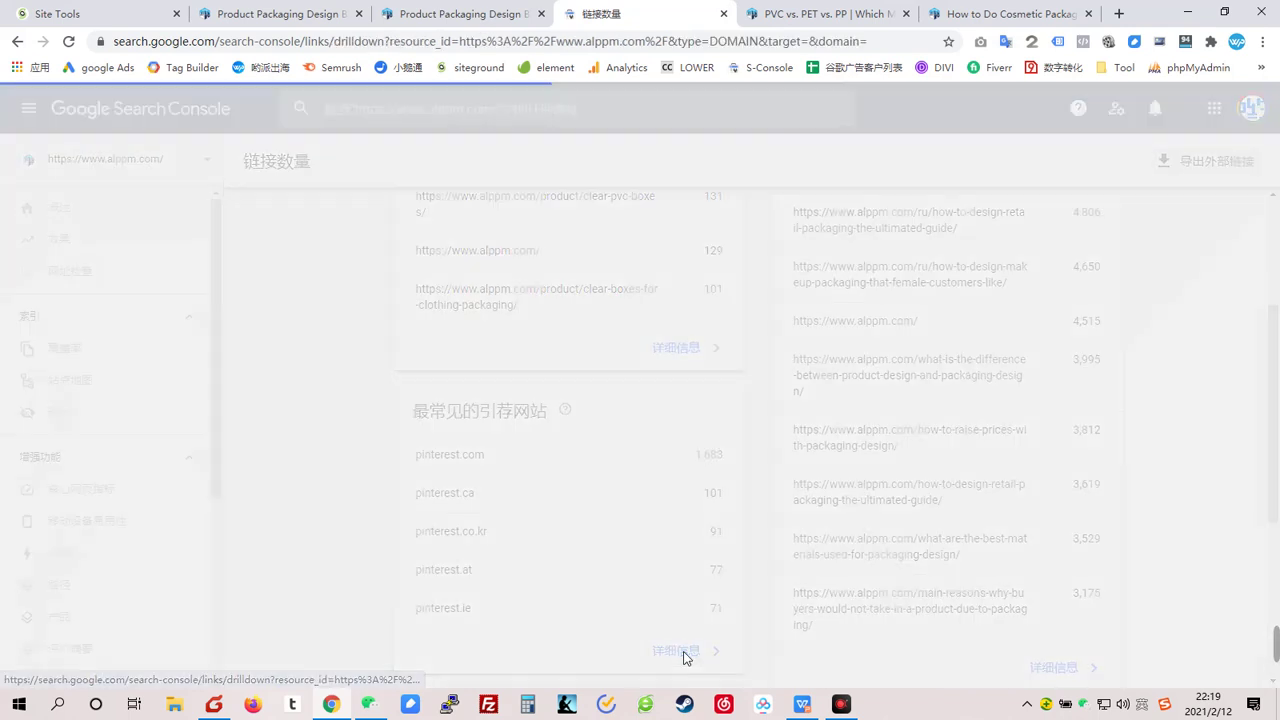
scroll(452, 452, "down", 2)
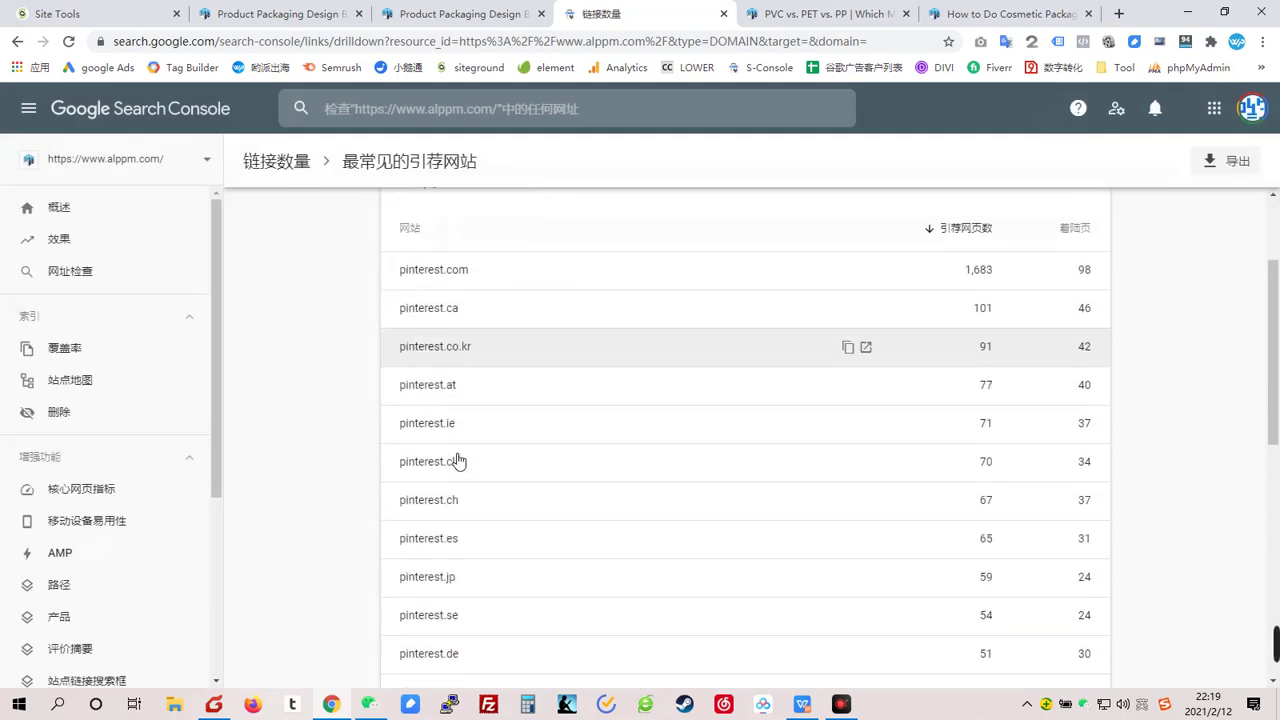
scroll(458, 461, "down", 4)
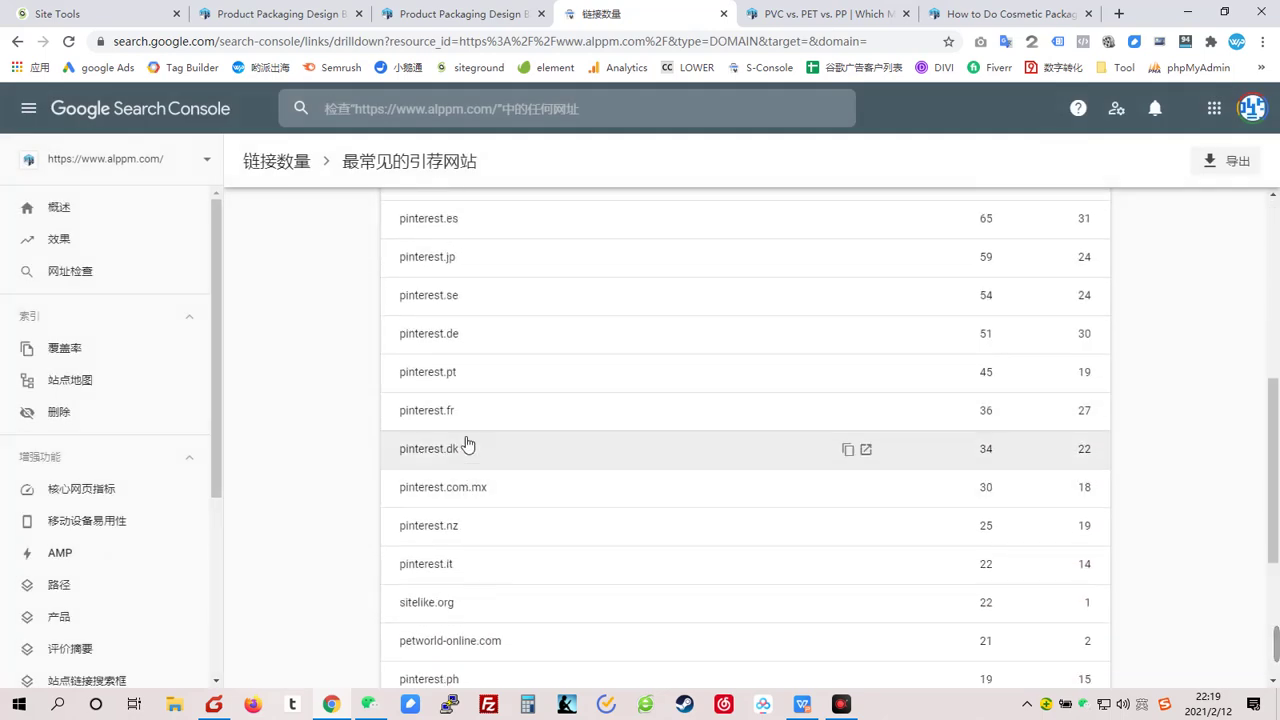
scroll(457, 490, "down", 2)
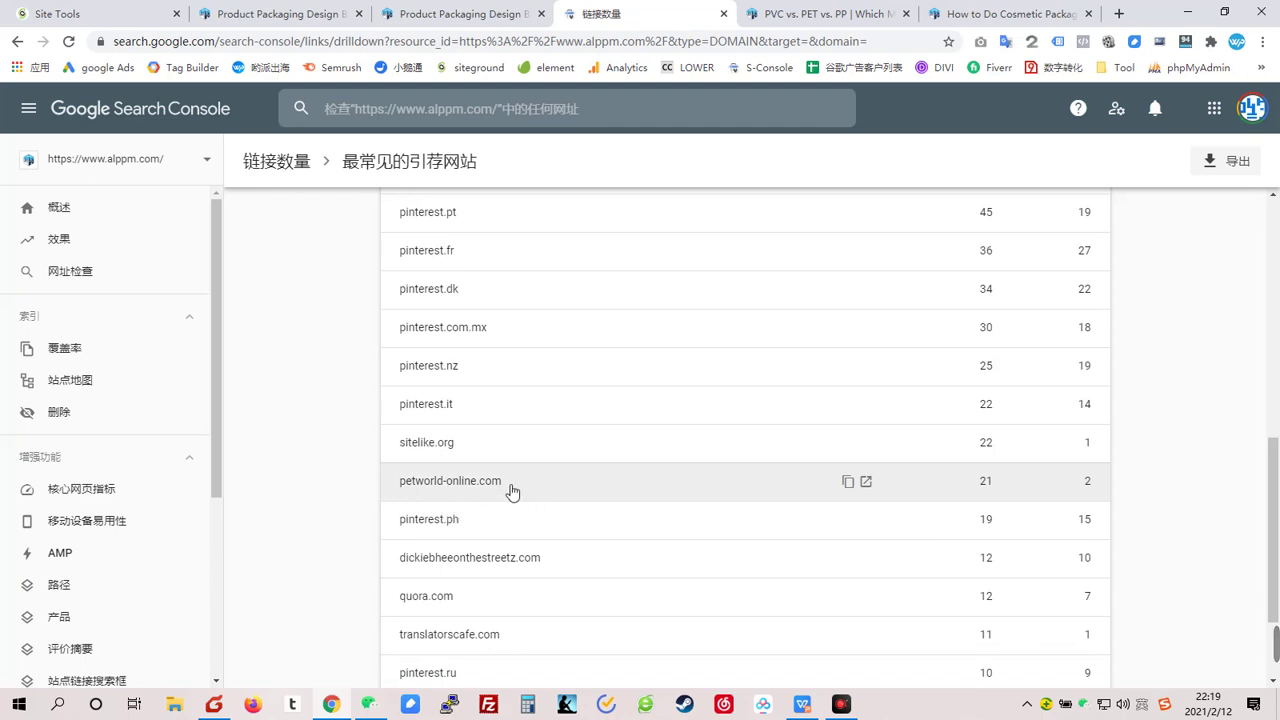
scroll(493, 490, "up", 8)
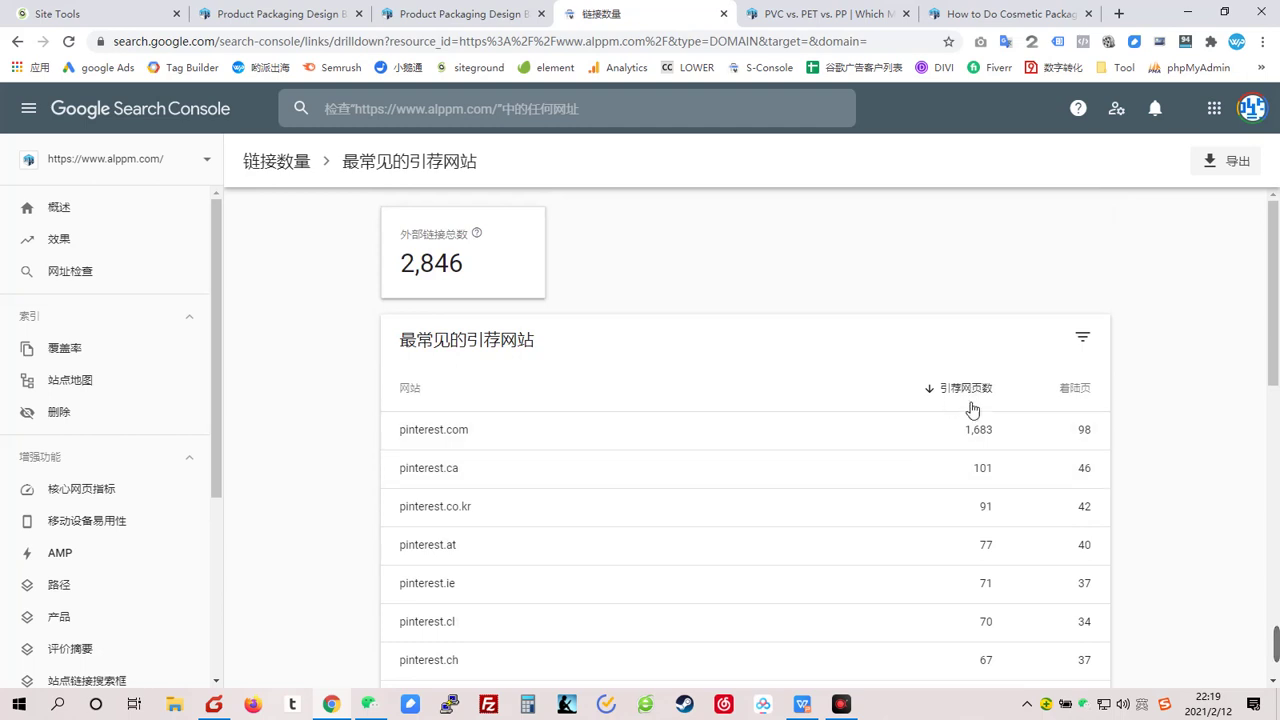
scroll(940, 531, "down", 5)
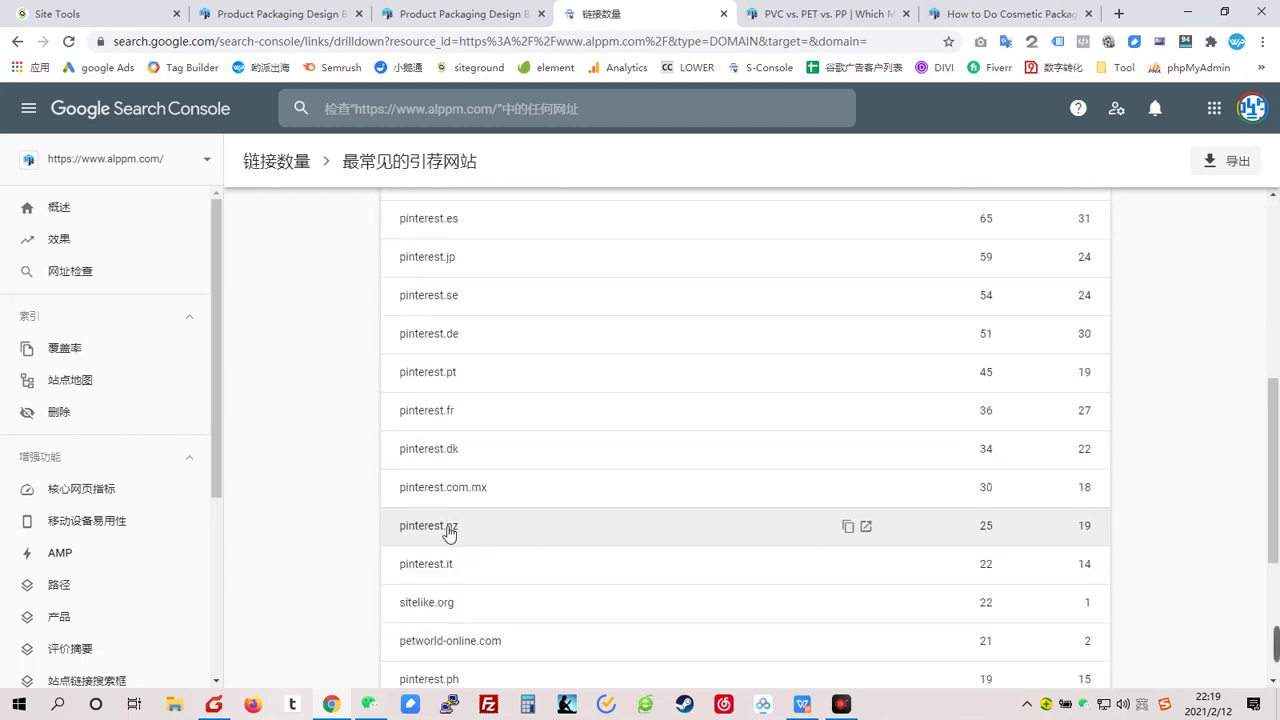
scroll(448, 533, "down", 2)
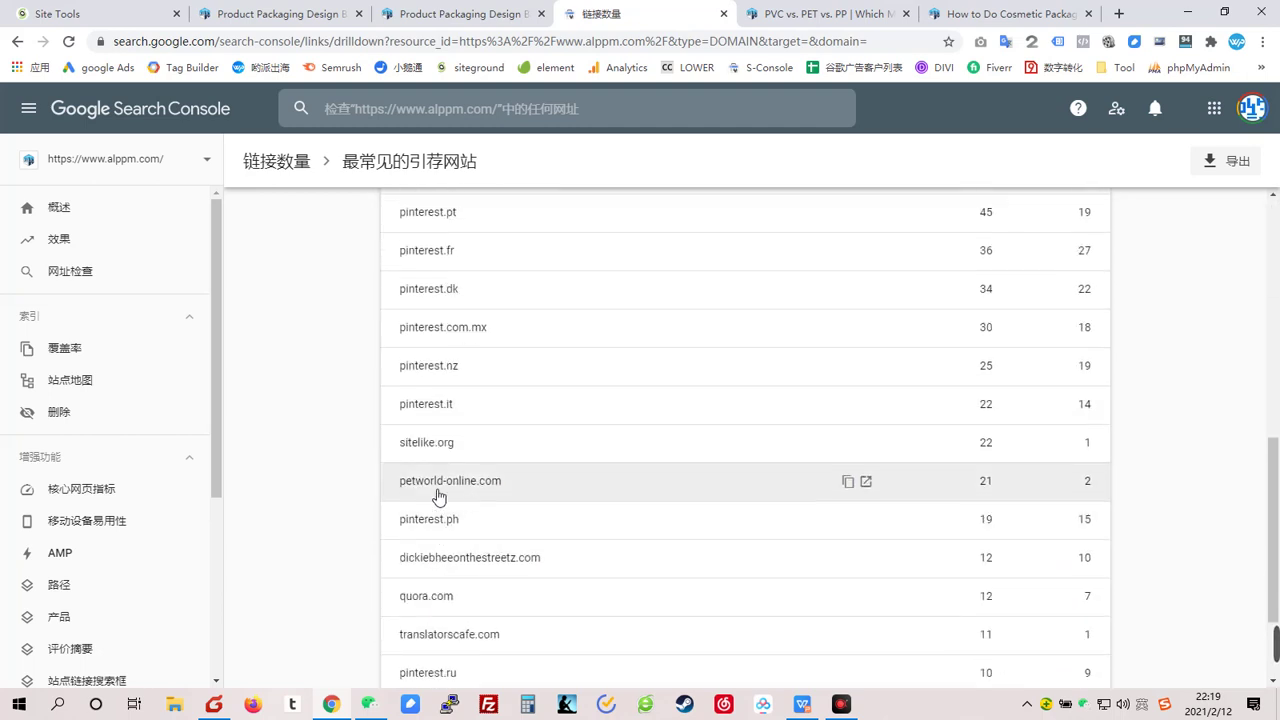
- Open the referring site petworld-online.com in a new tab, look through its homepage and close the tab
left_click(866, 482)
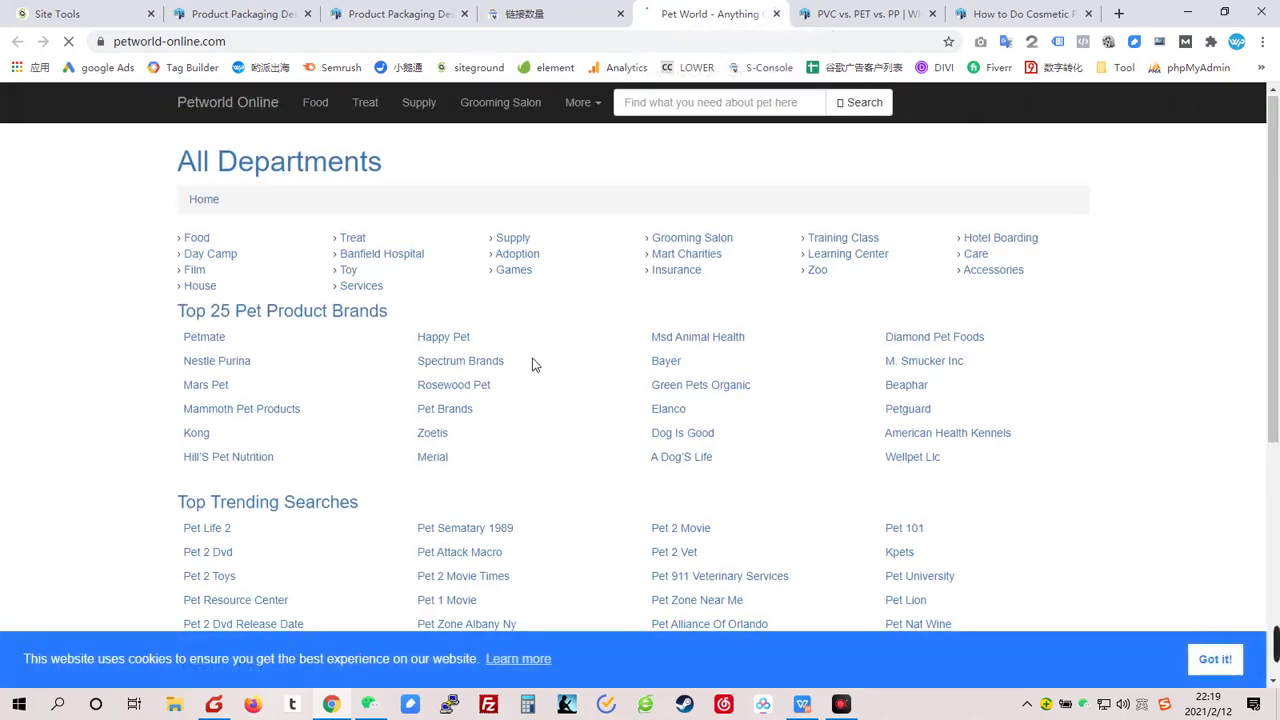
scroll(532, 365, "down", 3)
scroll(450, 366, "down", 1)
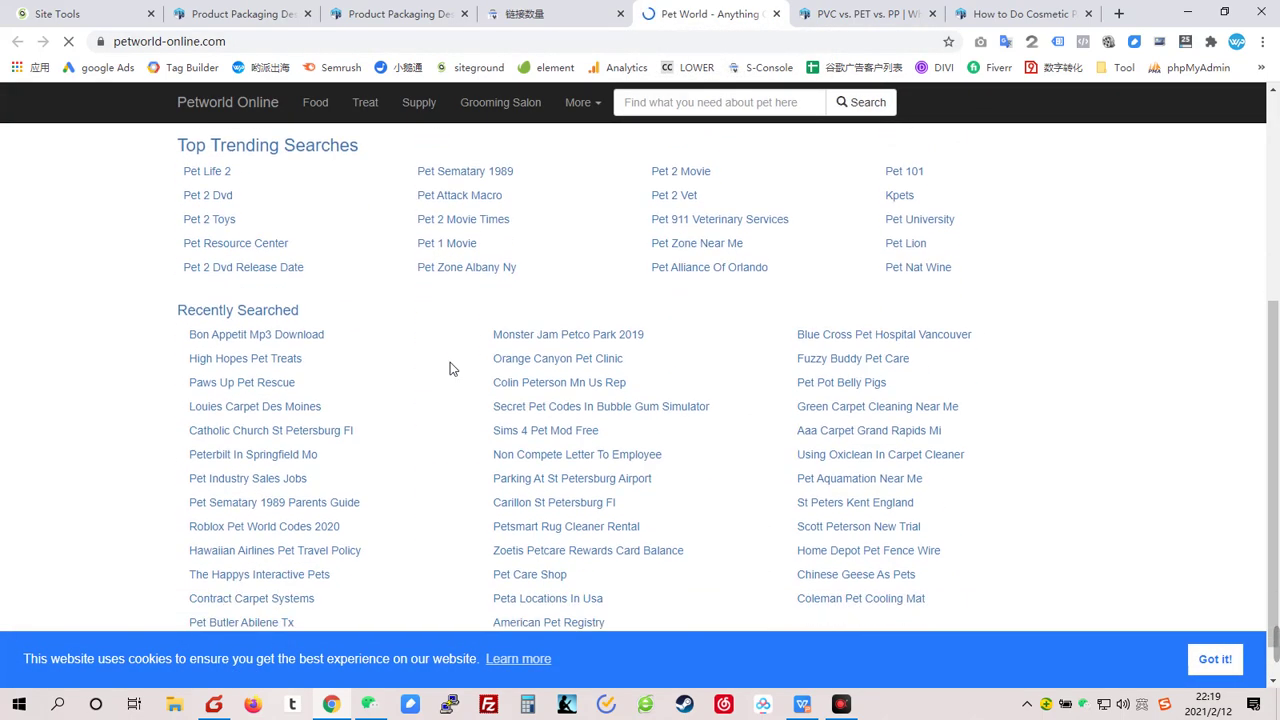
scroll(445, 368, "up", 3)
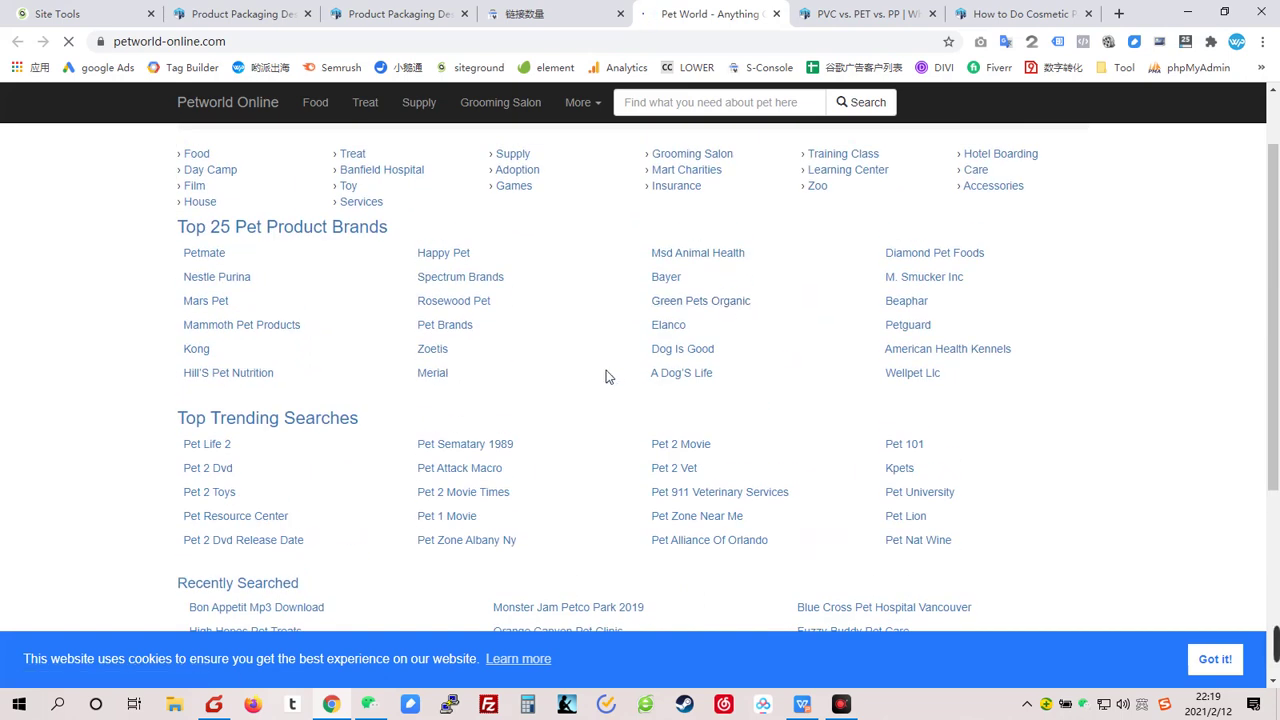
left_click(776, 13)
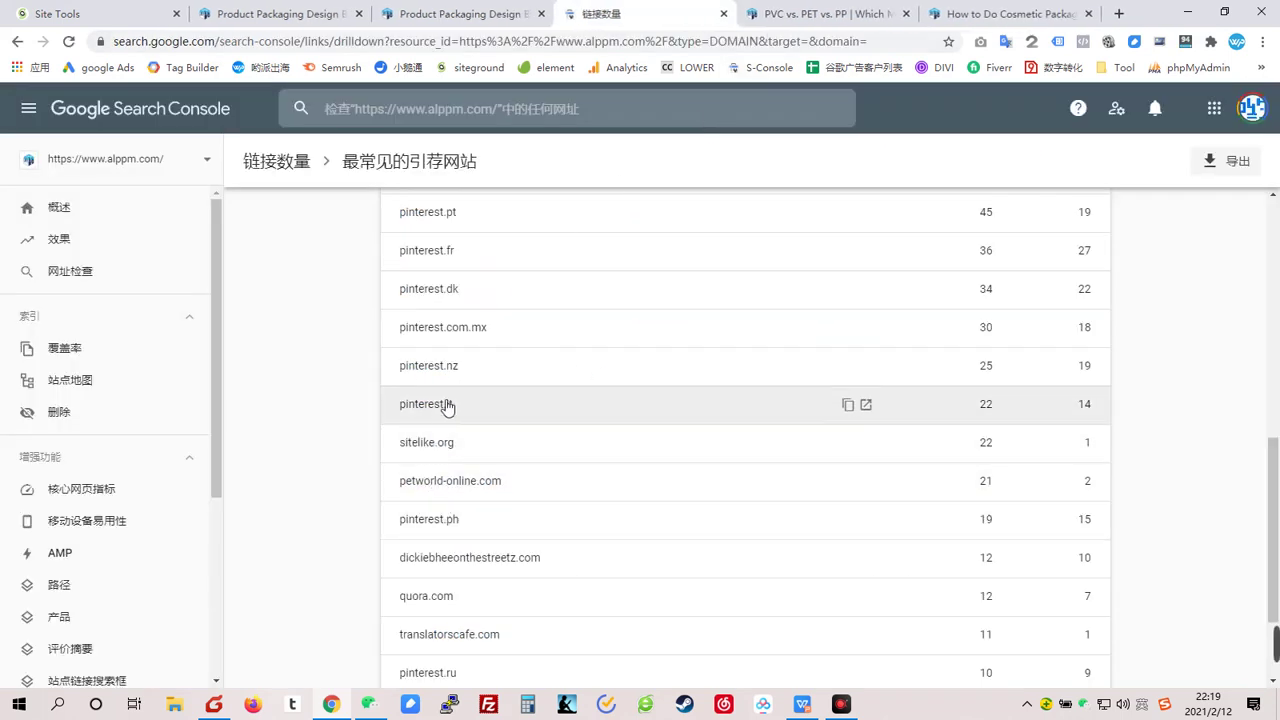
- Look through the remaining rows of the 最常见的引荐网站 list and return to the 链接数量 overview
scroll(443, 409, "down", 3)
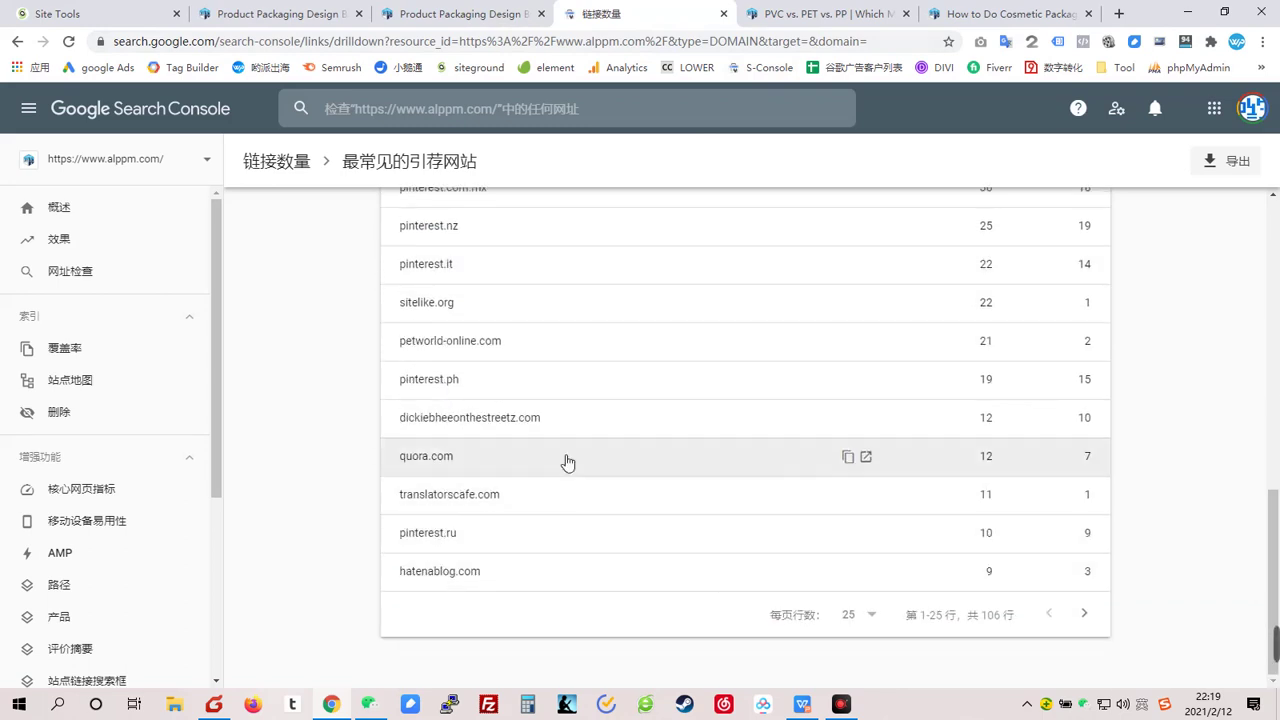
scroll(563, 465, "up", 2)
scroll(563, 465, "up", 3)
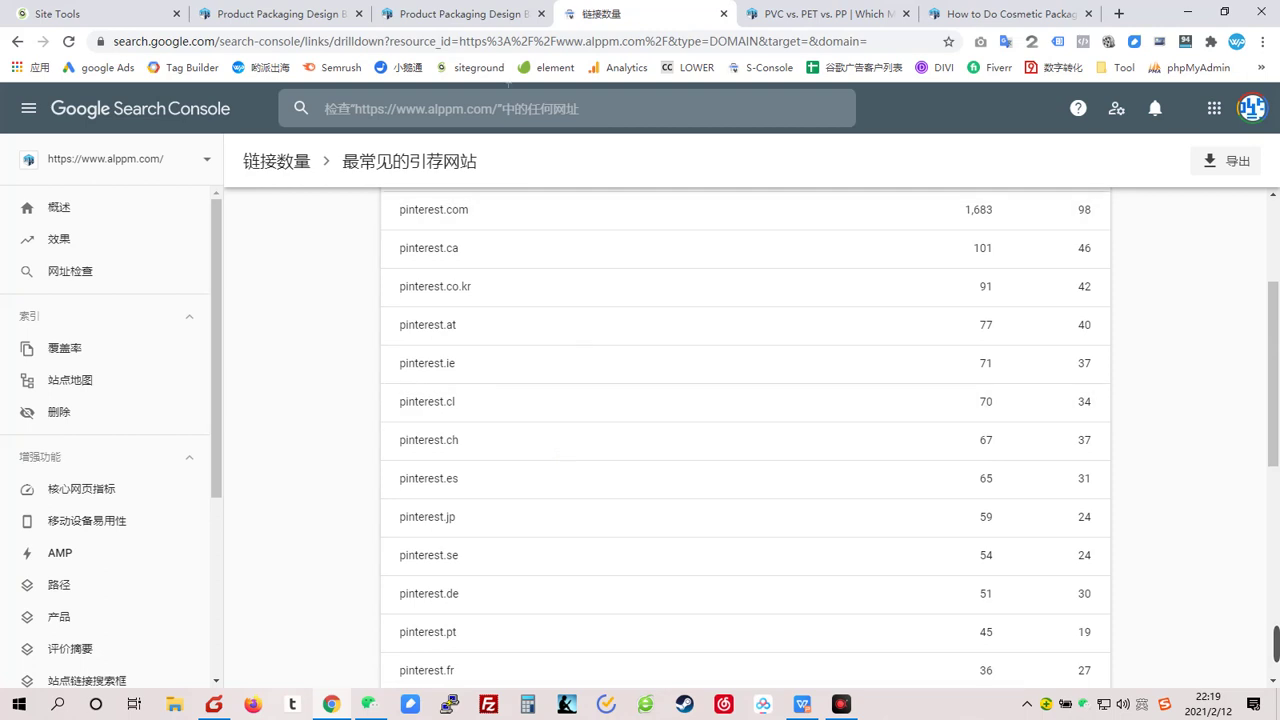
scroll(373, 358, "up", 2)
left_click(285, 164)
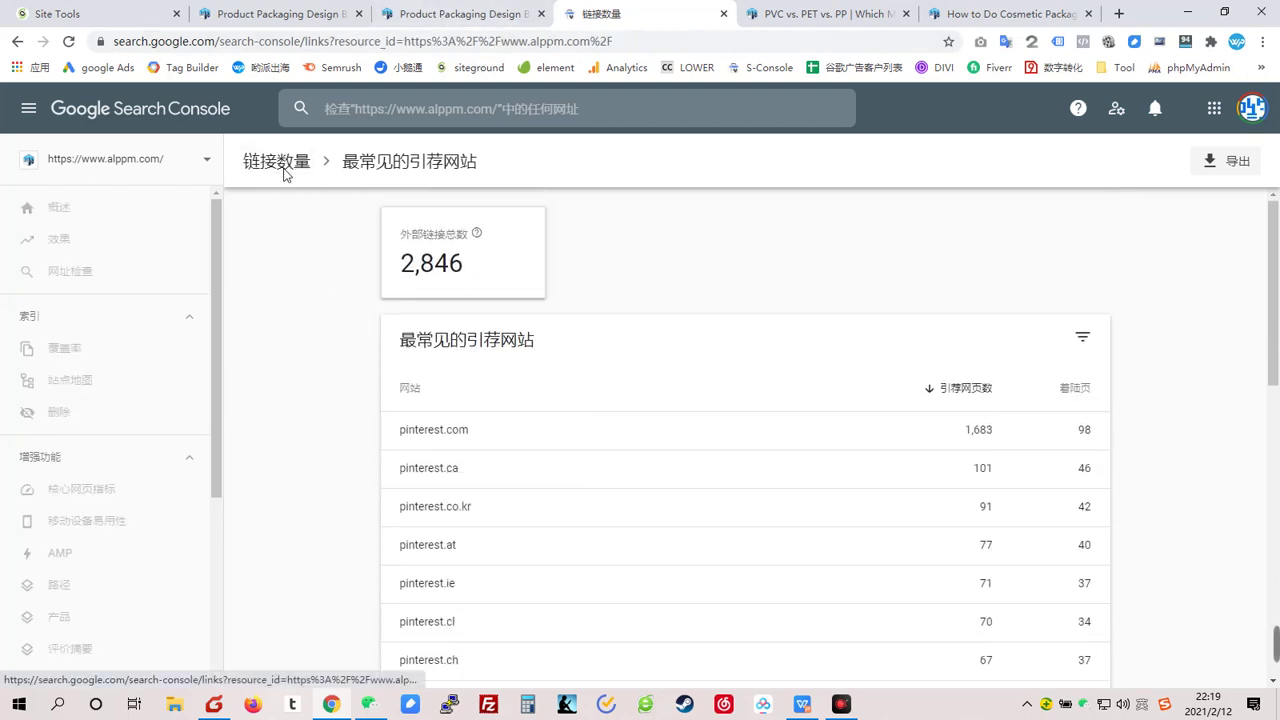
- Review the external and internal link cards on the overview and highlight the 最常见的引荐文字 heading
scroll(366, 502, "down", 3)
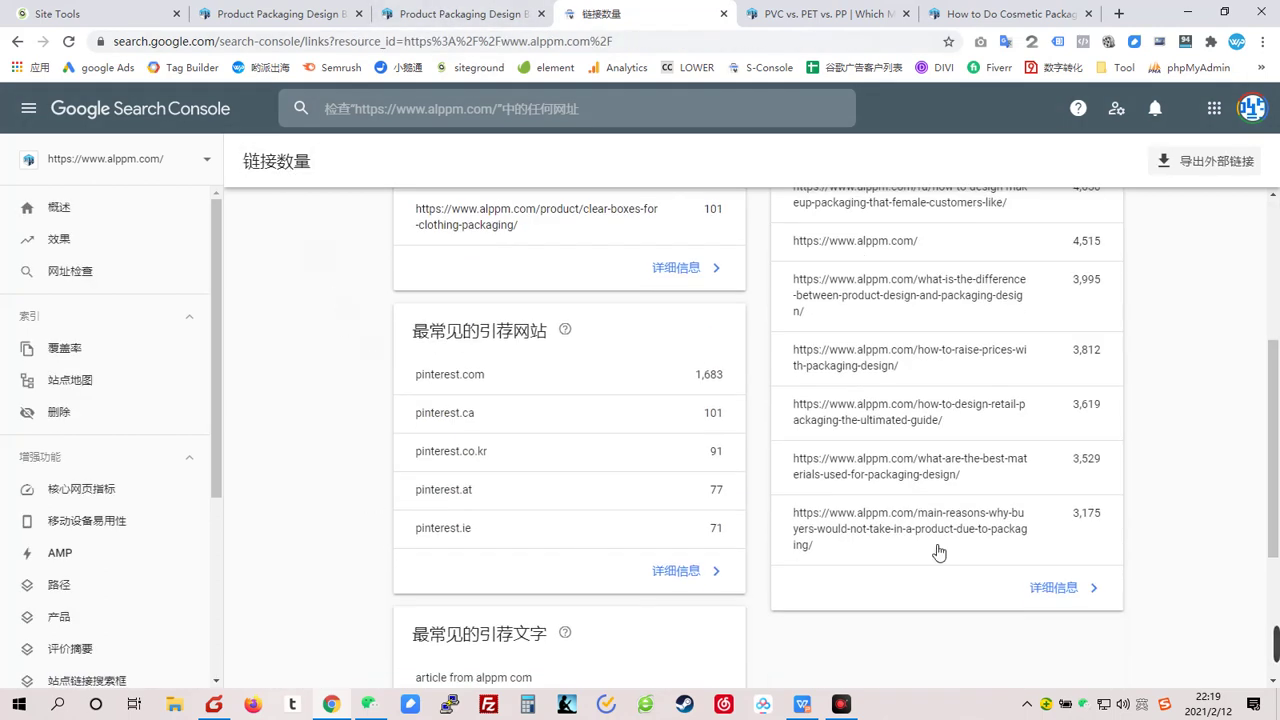
scroll(640, 515, "down", 3)
scroll(768, 528, "up", 3)
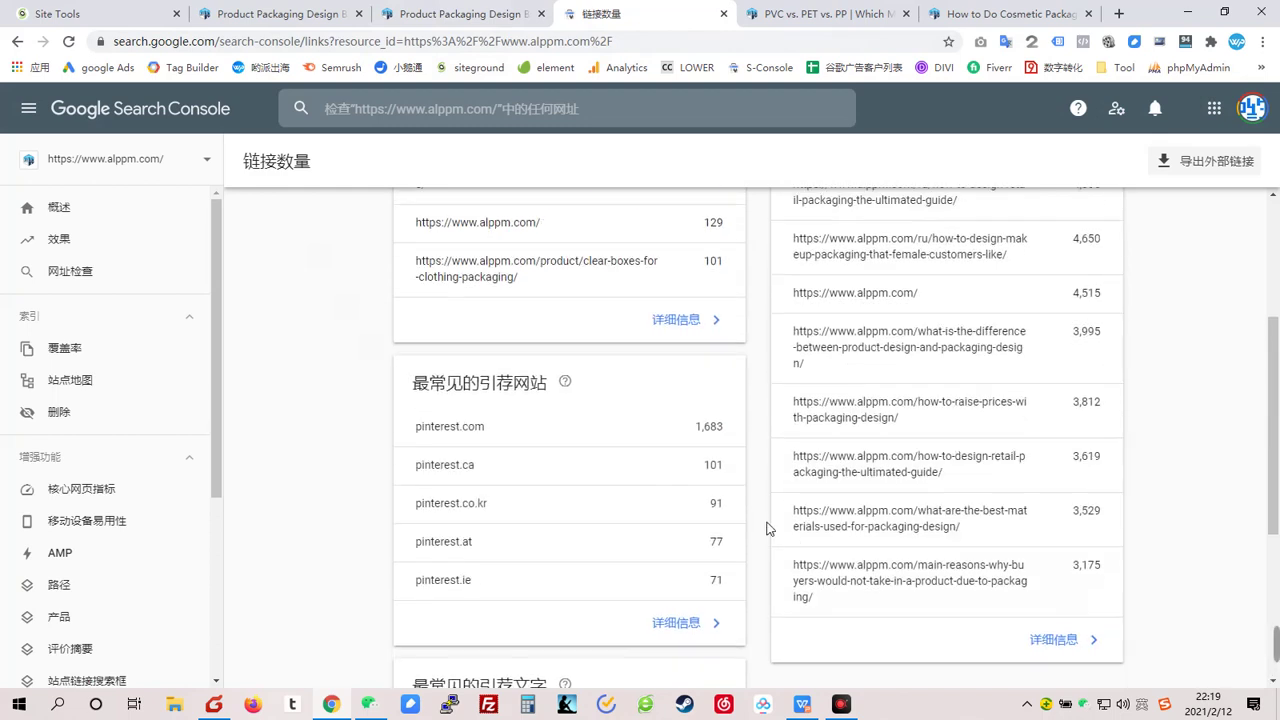
scroll(768, 528, "up", 3)
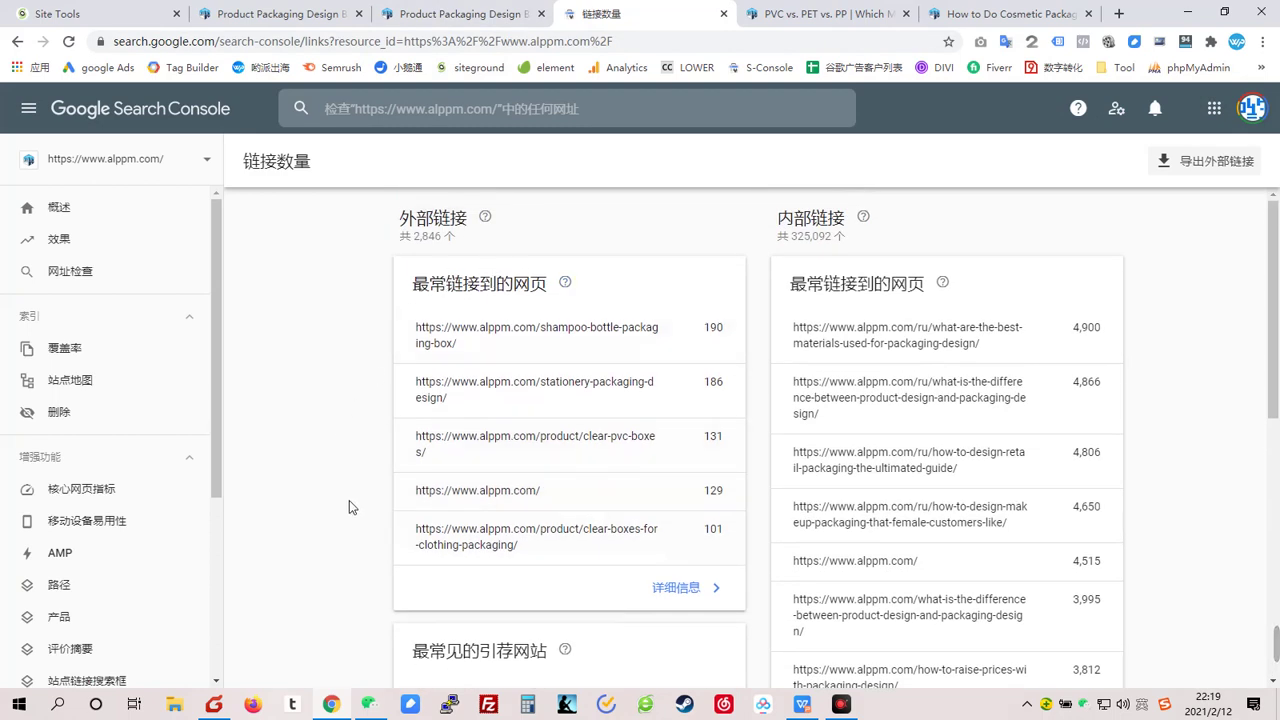
scroll(507, 400, "down", 2)
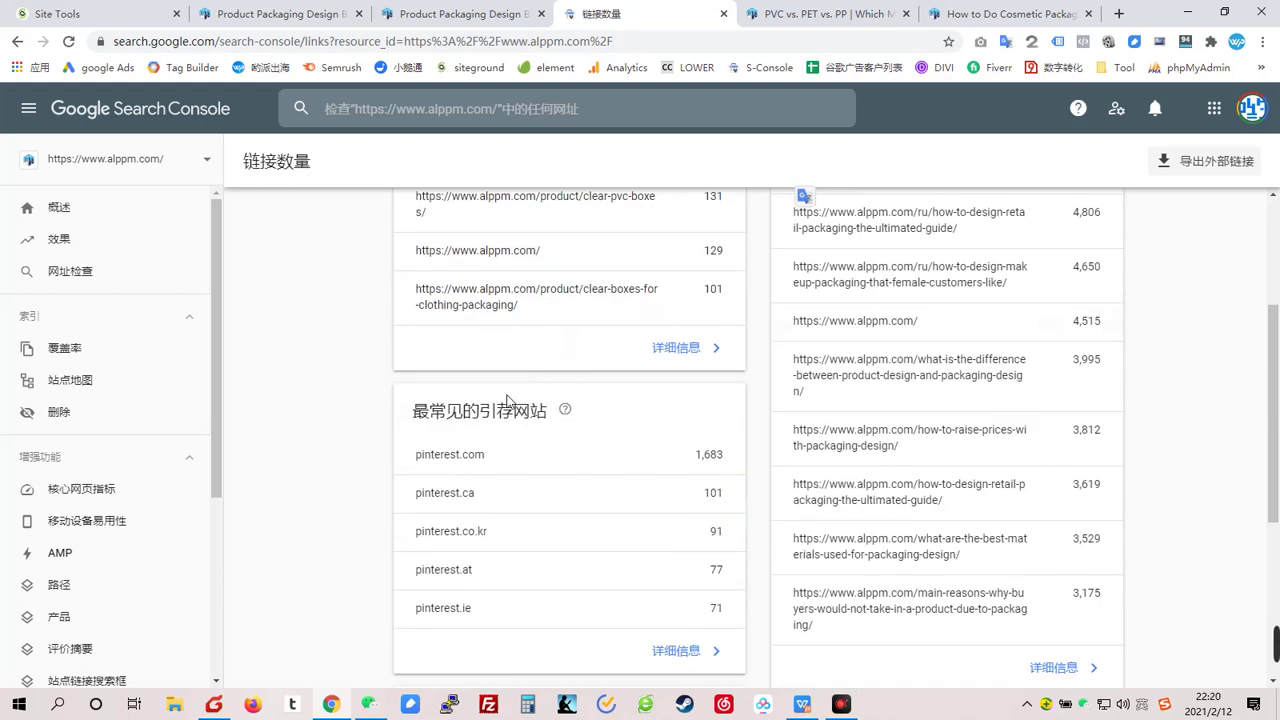
scroll(488, 410, "down", 3)
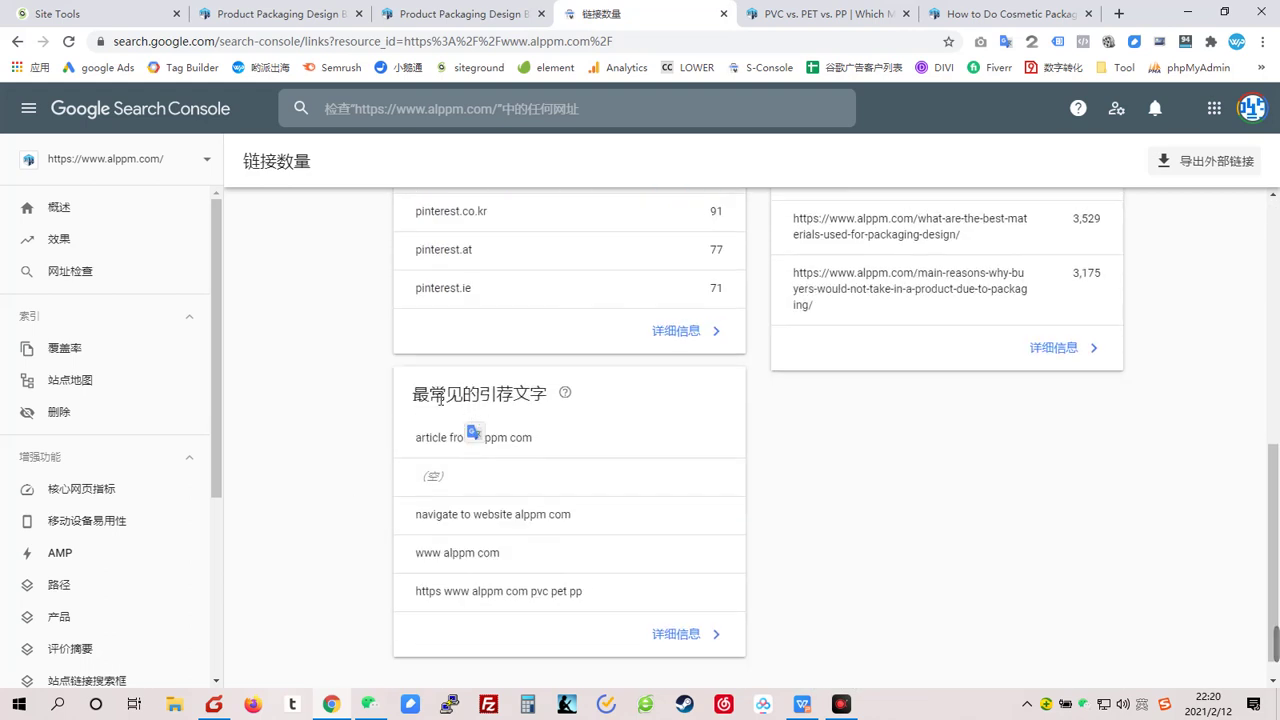
left_click_drag(430, 393, 536, 394)
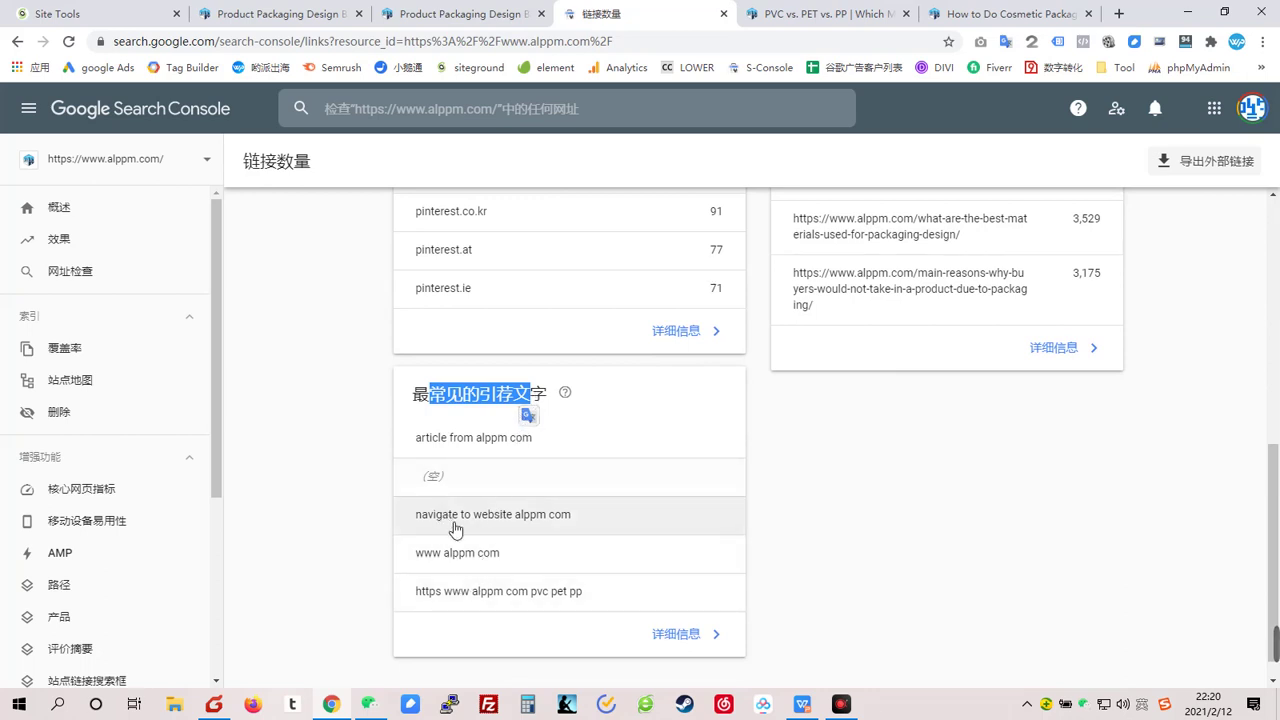
- Open the detailed 最常链接到的网页 list for external links
scroll(372, 564, "up", 5)
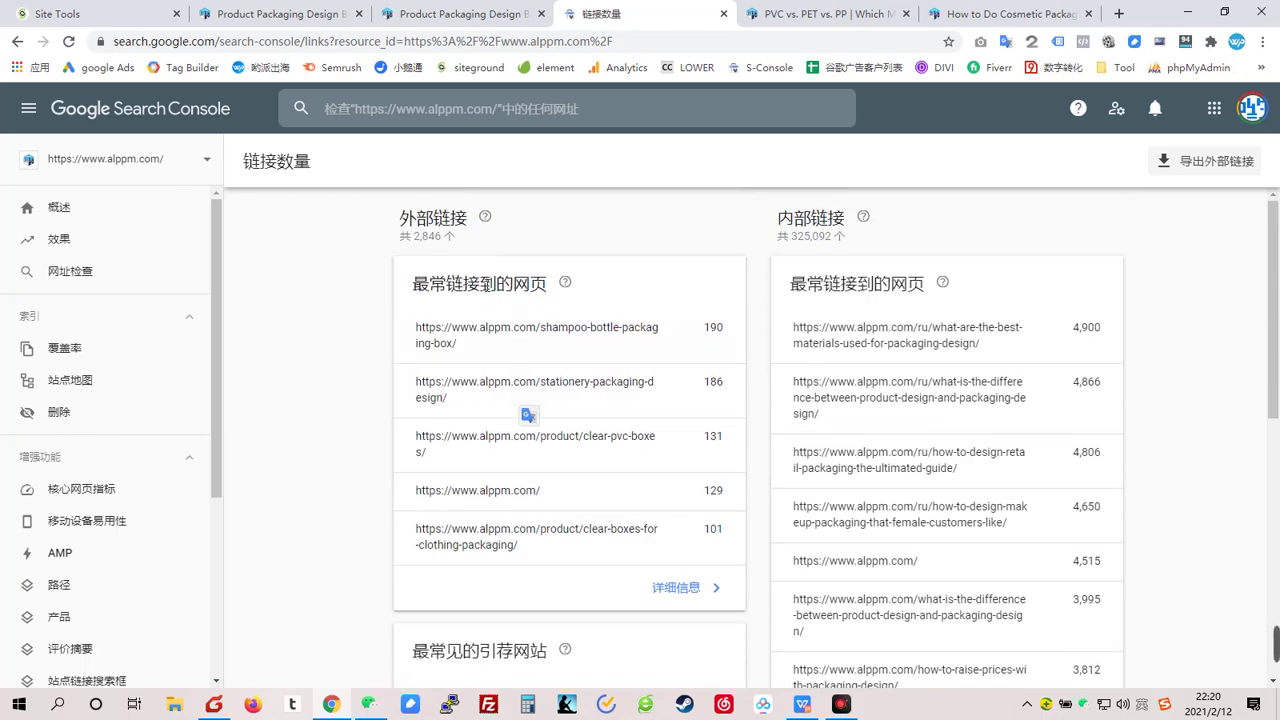
left_click(680, 590)
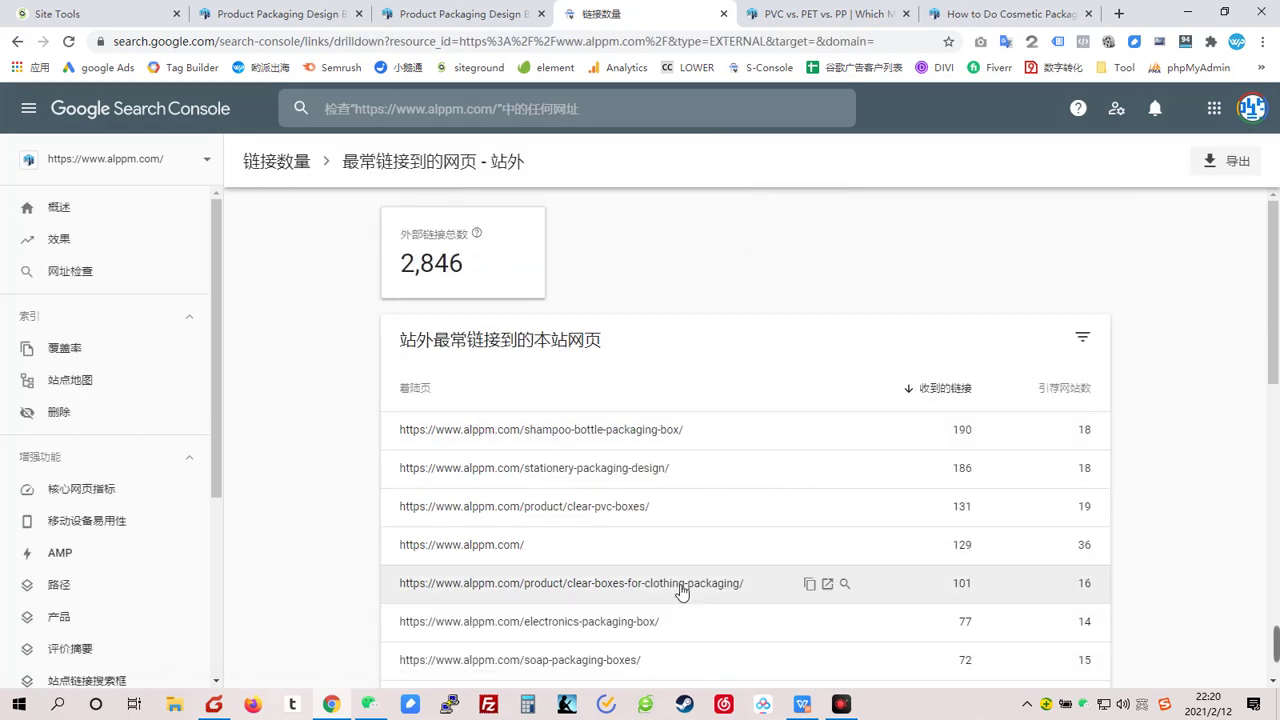
- Sort the 站外最常链接到的本站网页 table by 引荐网站数 in descending order and review its first rows
left_click(1071, 394)
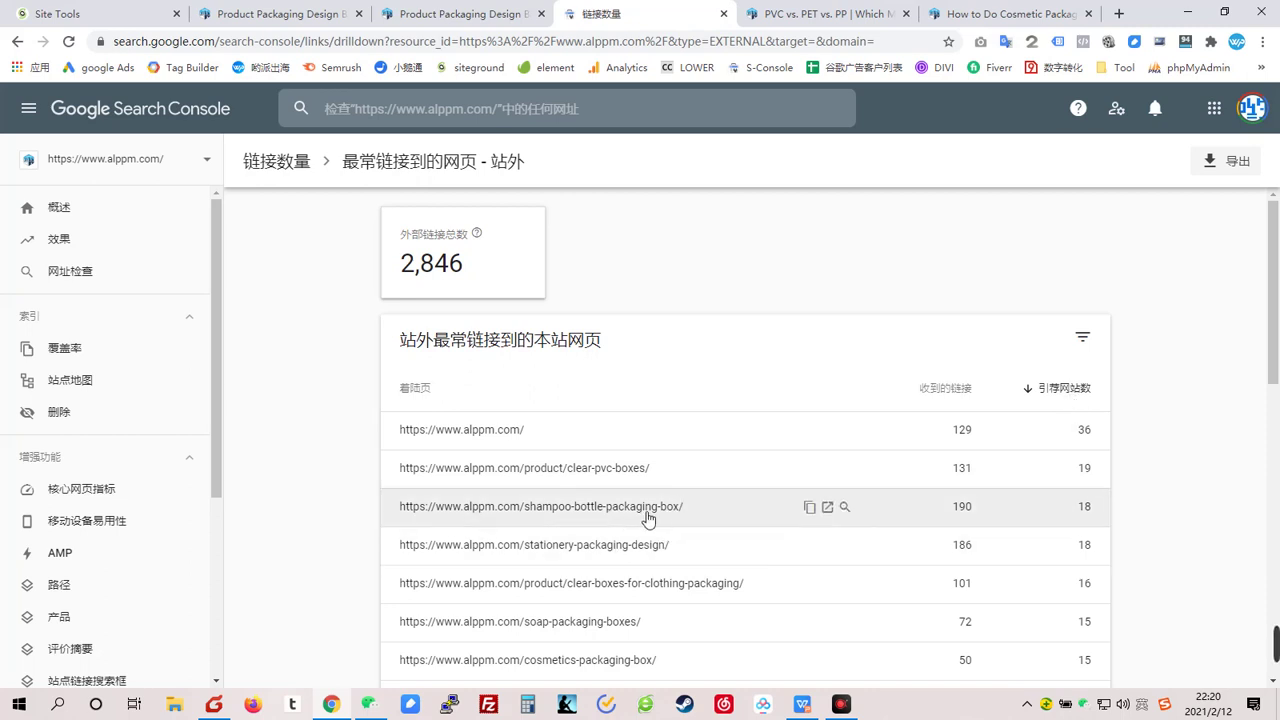
scroll(646, 520, "down", 1)
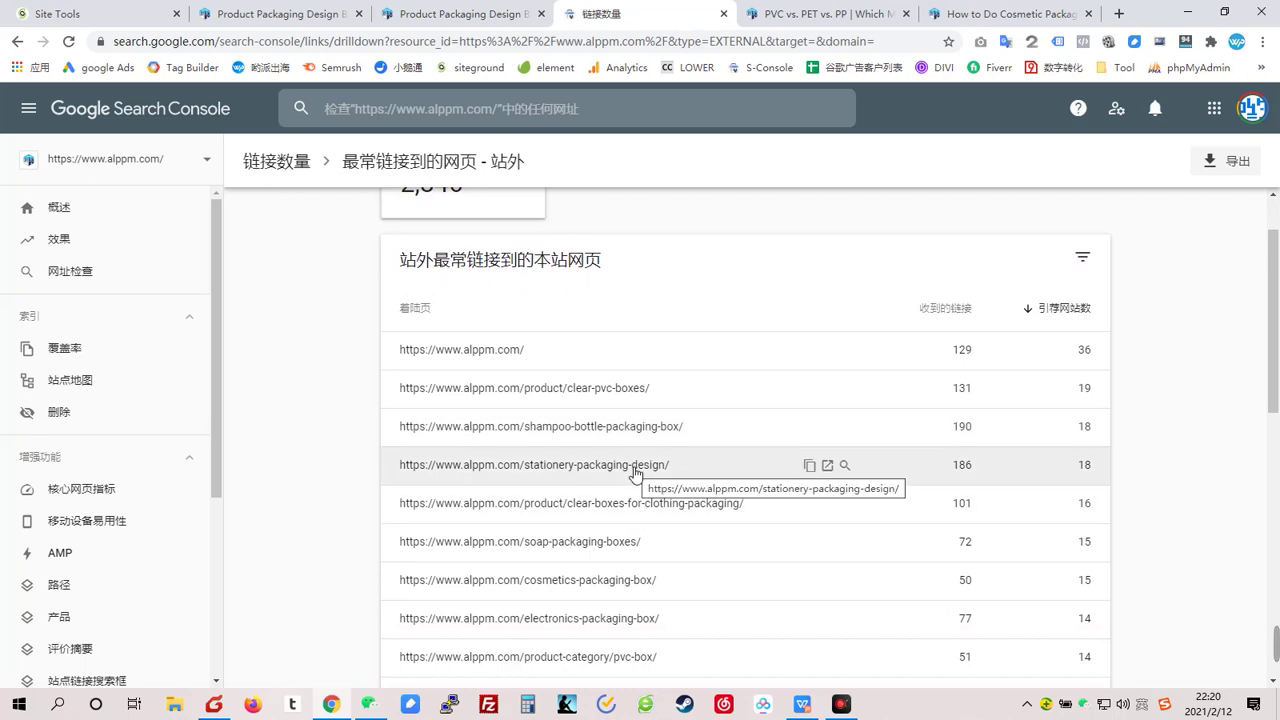
- Open the stationery-packaging-design page from the list in a new tab and skim the beginning of the article
left_click(827, 465)
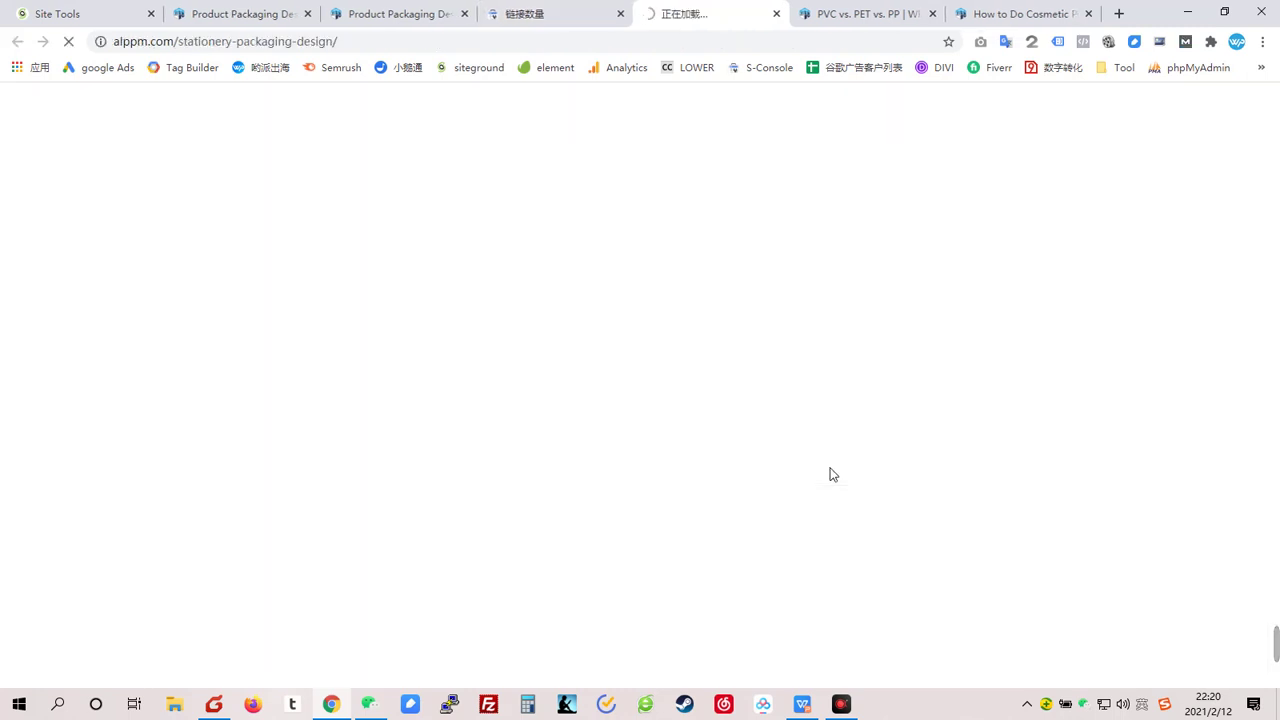
scroll(415, 458, "down", 2)
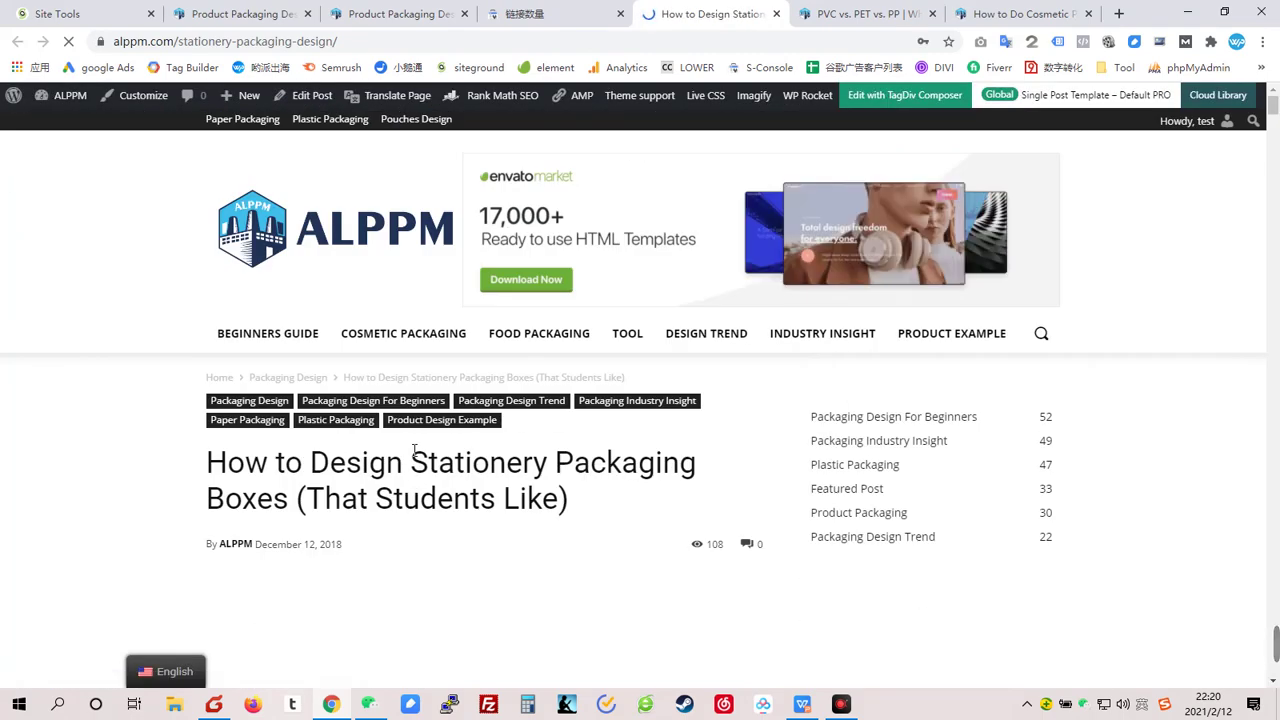
scroll(414, 452, "down", 3)
scroll(414, 452, "down", 3)
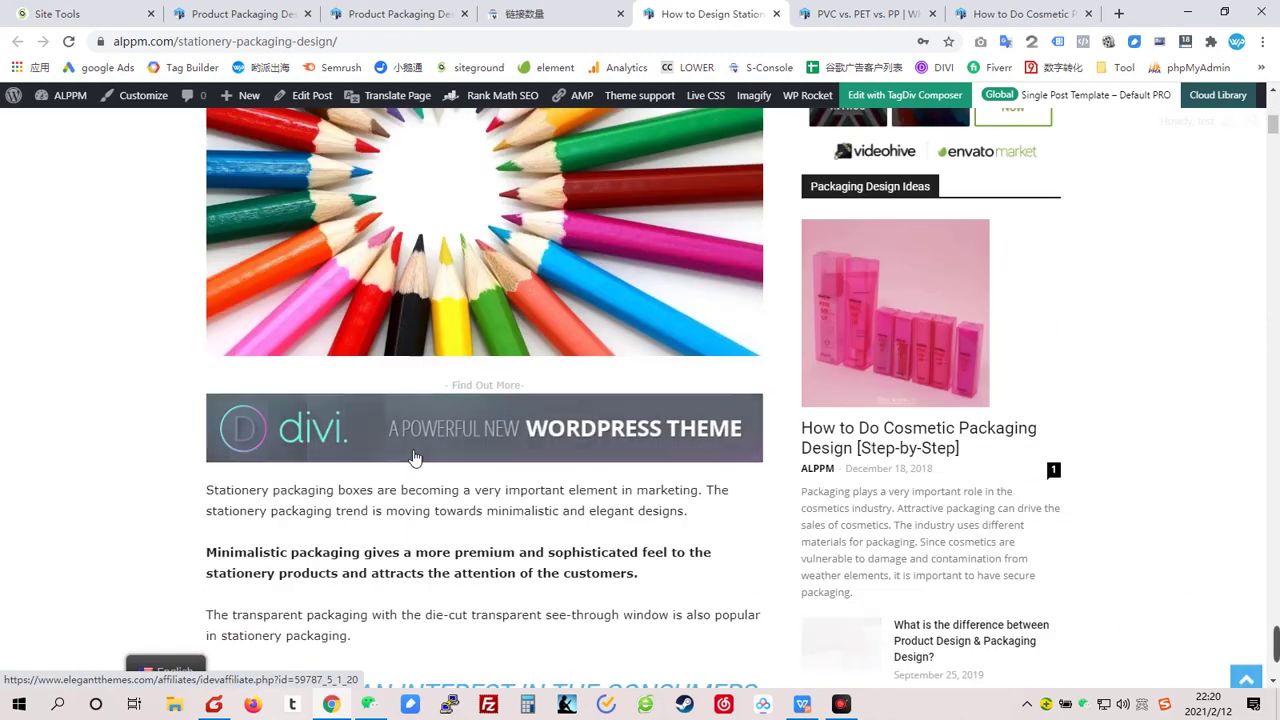
scroll(415, 458, "down", 3)
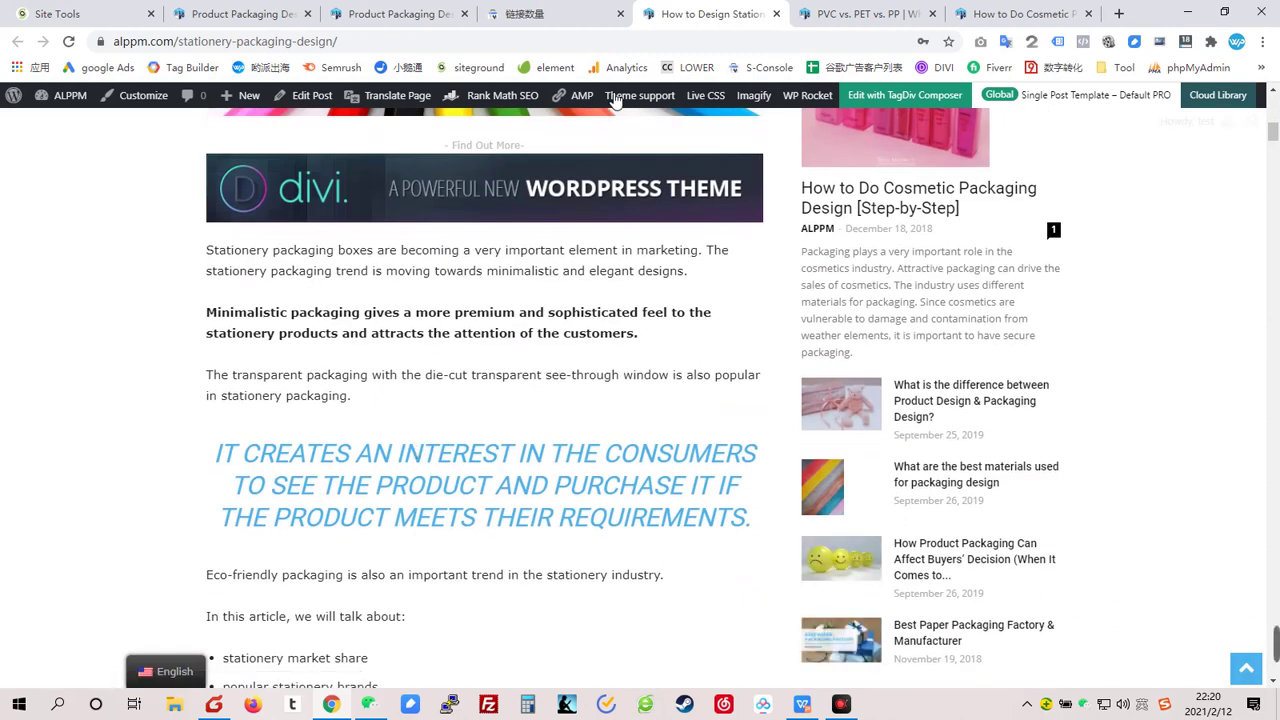
- Return to the external most-linked pages list in Search Console and look over its further rows
left_click(520, 13)
scroll(372, 413, "down", 3)
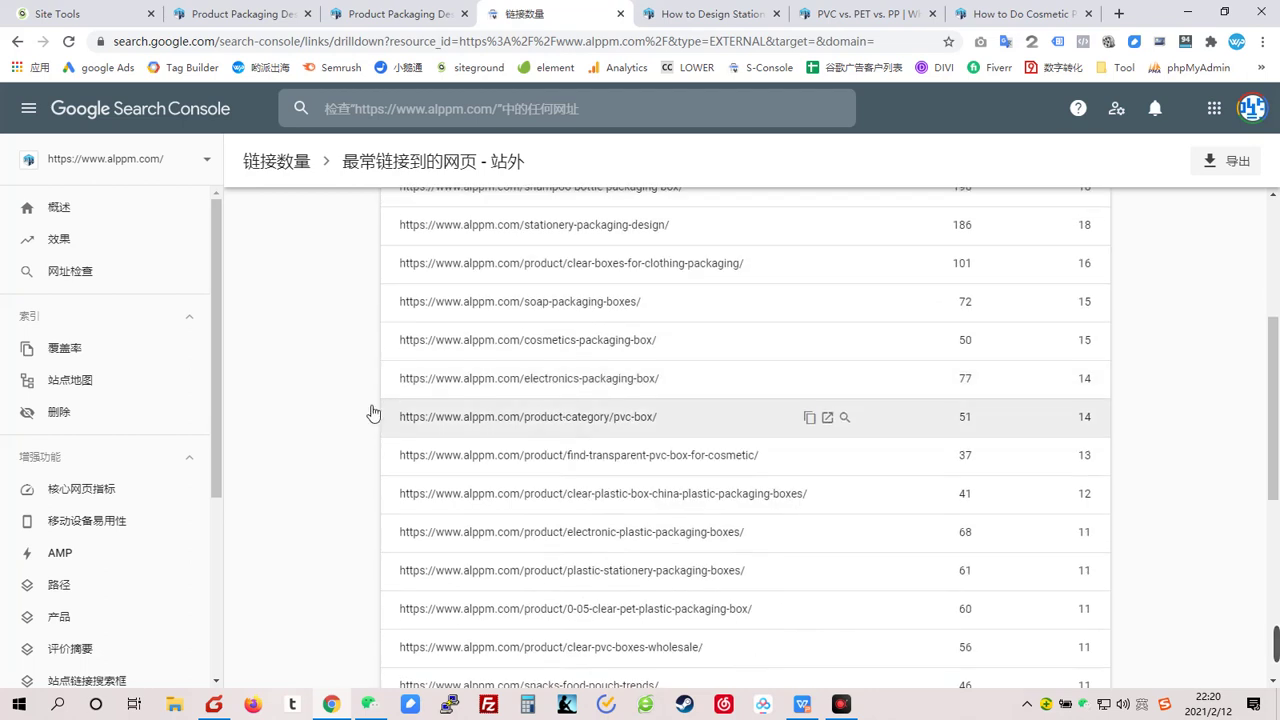
scroll(306, 440, "up", 3)
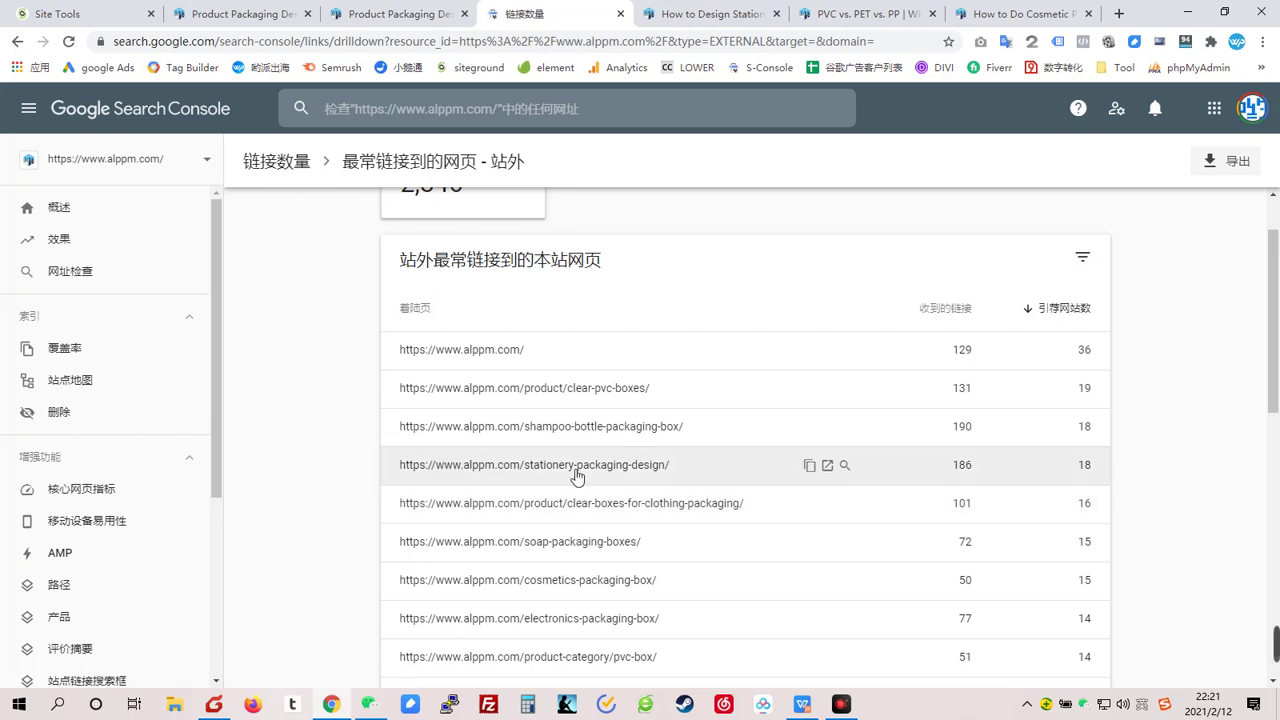
- Go back to the stationery packaging article and examine its text, headings and images from the introduction through the Transparent Packaging section
key("ctrl+Tab")
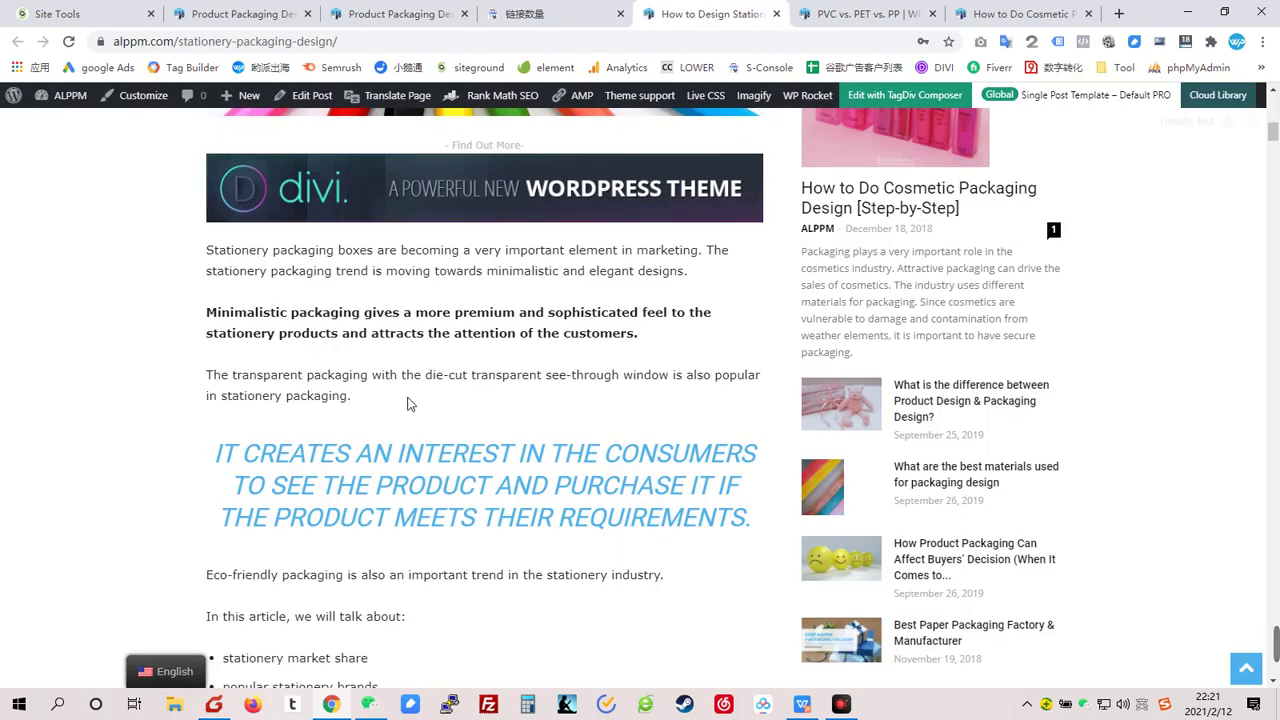
left_click_drag(414, 378, 596, 384)
scroll(537, 440, "down", 5)
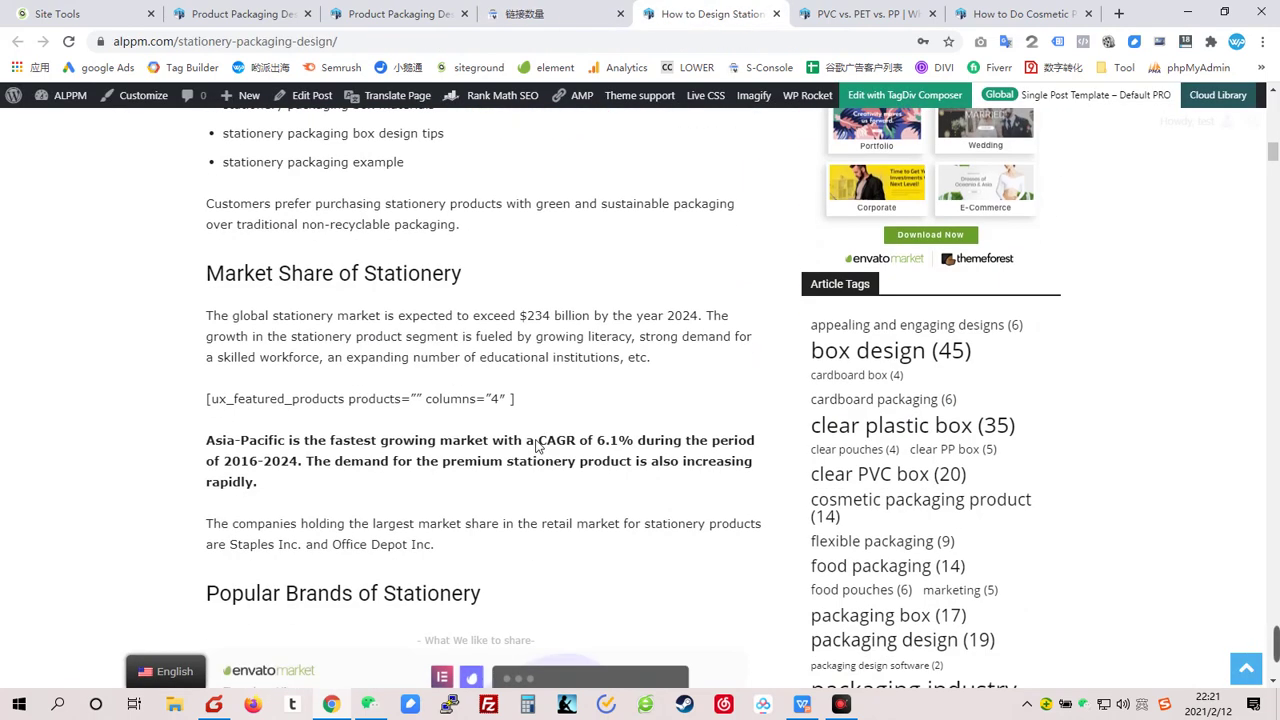
scroll(535, 447, "down", 5)
scroll(810, 406, "up", 10)
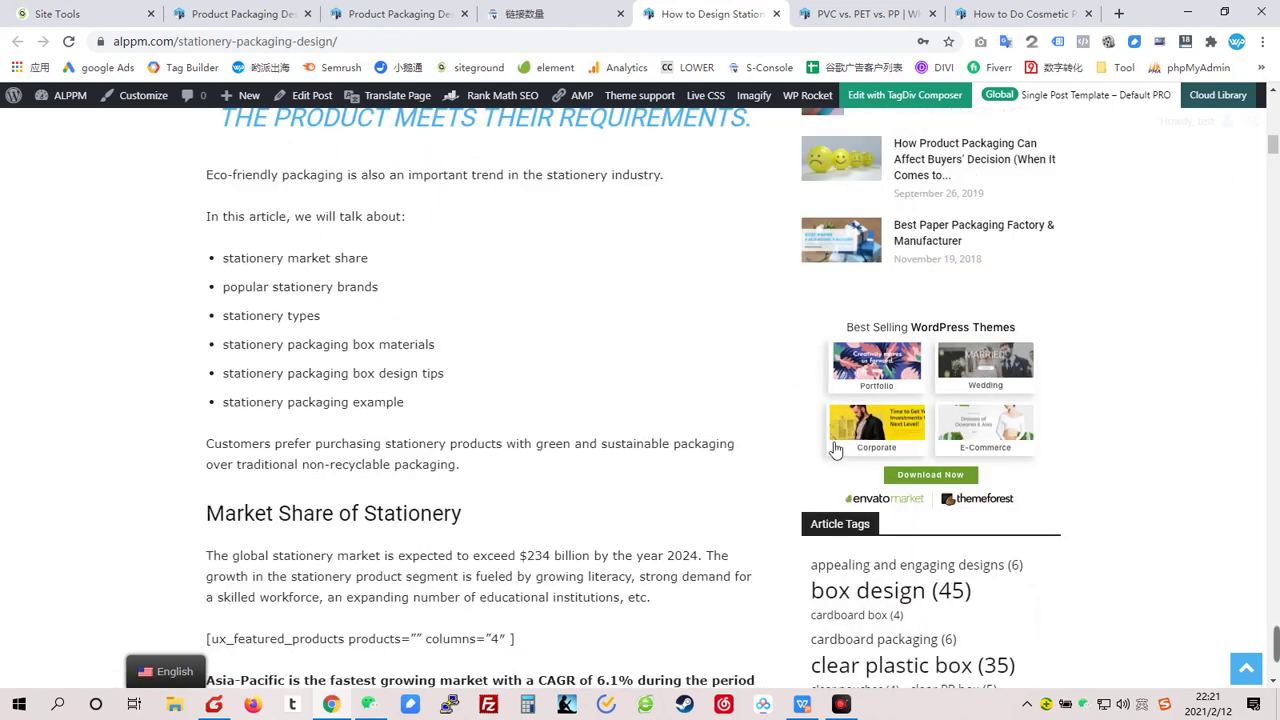
scroll(512, 522, "up", 3)
scroll(512, 522, "down", 12)
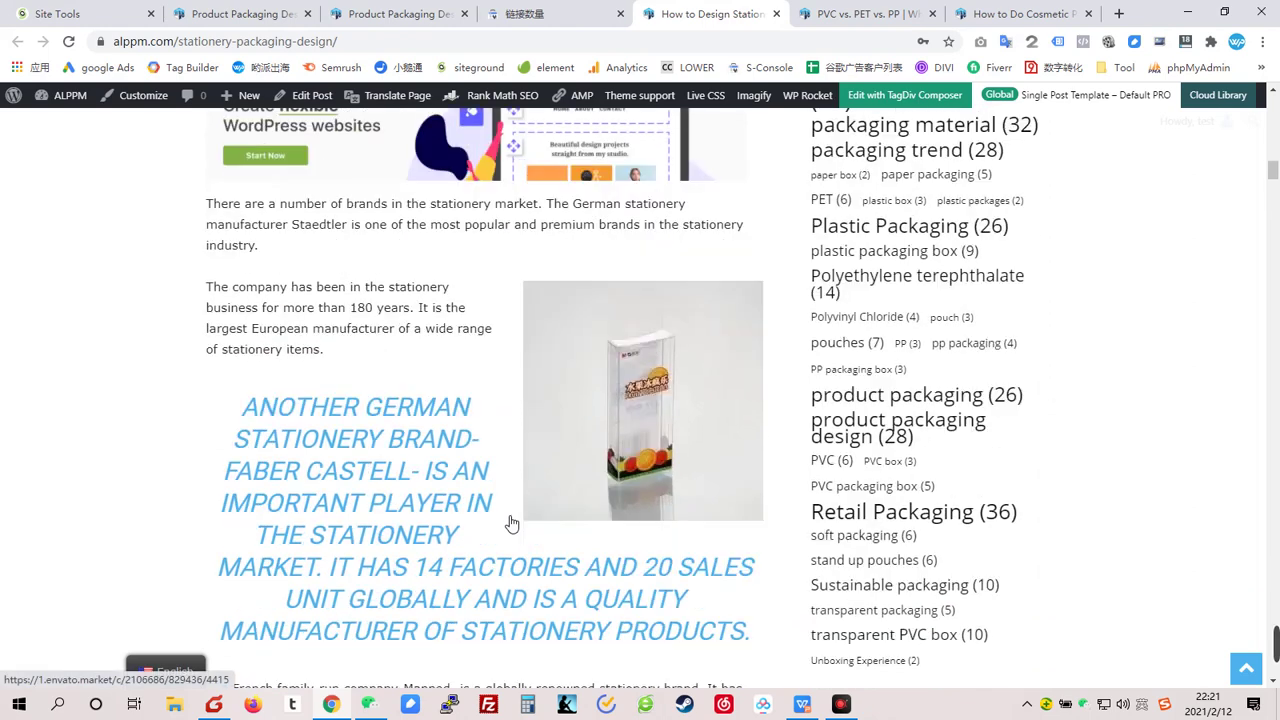
scroll(543, 468, "down", 3)
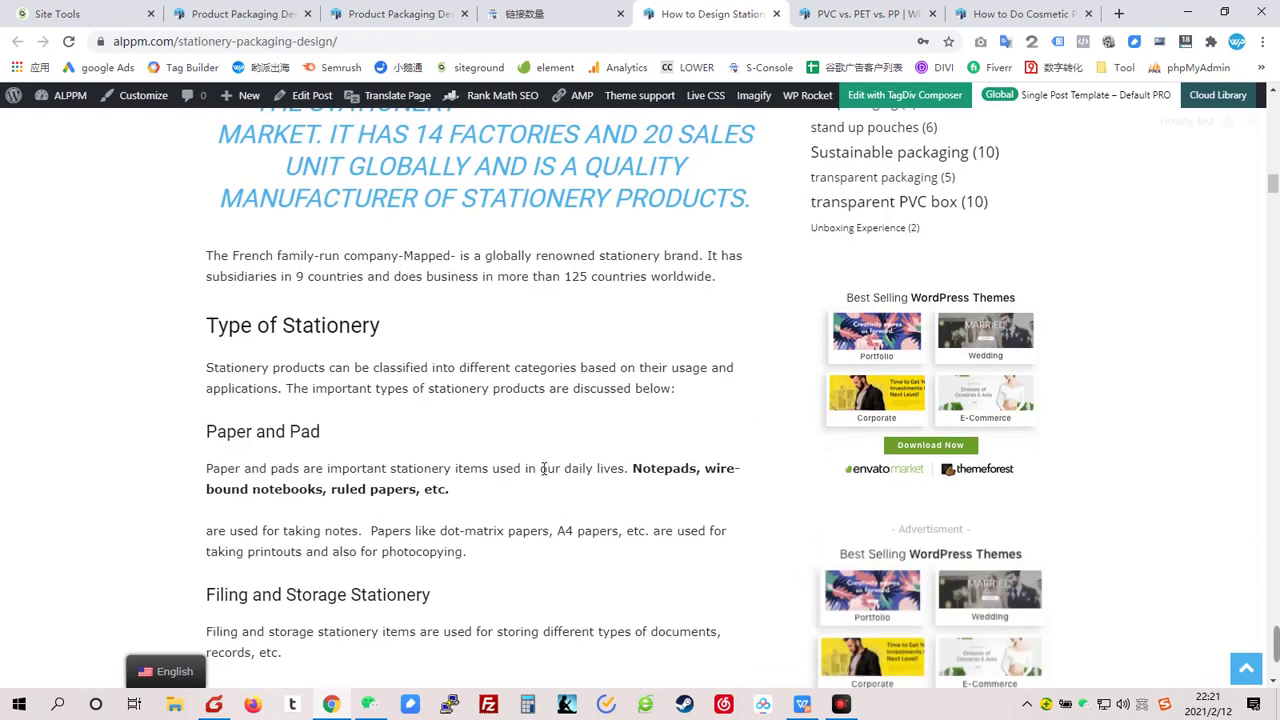
scroll(505, 375, "down", 7)
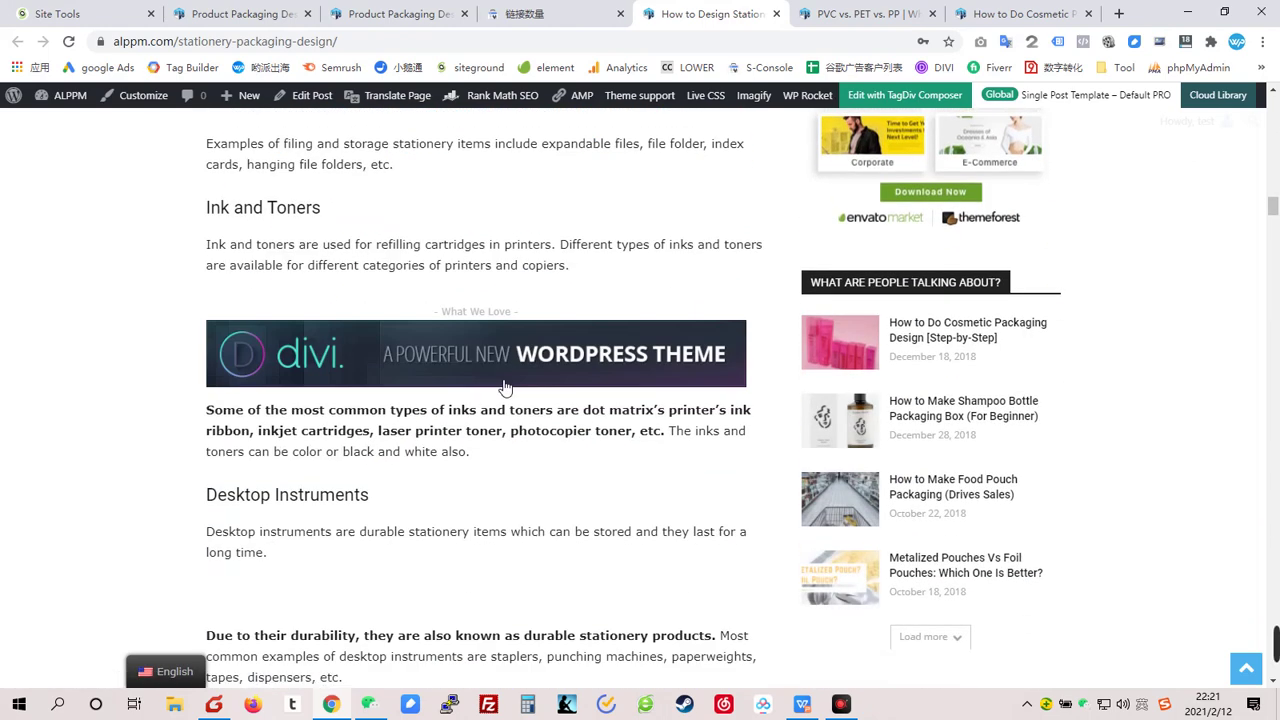
scroll(516, 518, "down", 9)
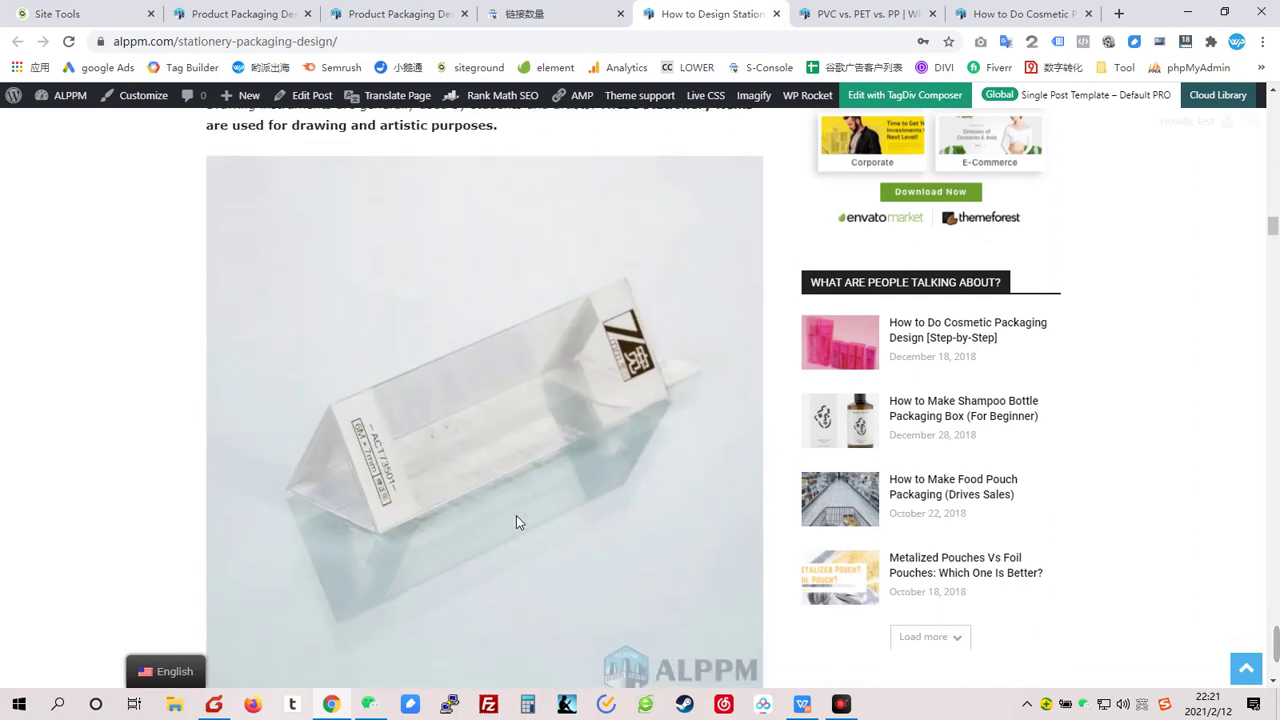
scroll(516, 521, "down", 3)
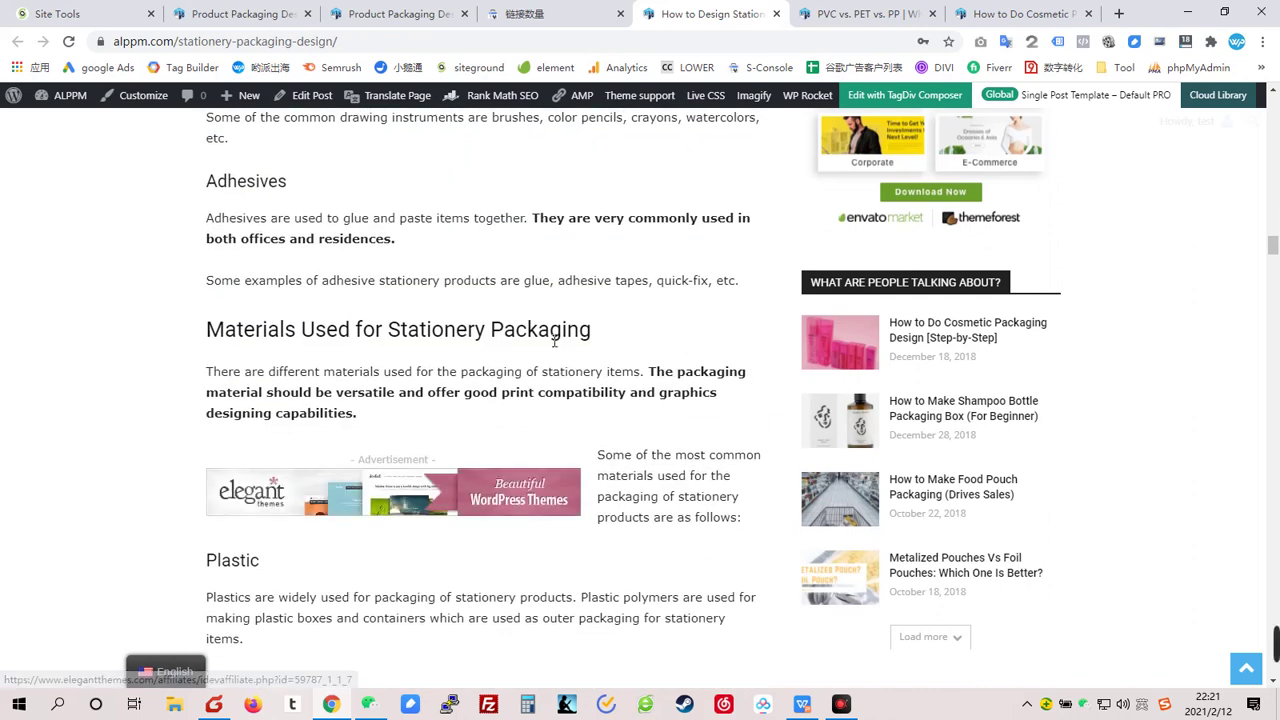
scroll(679, 409, "down", 7)
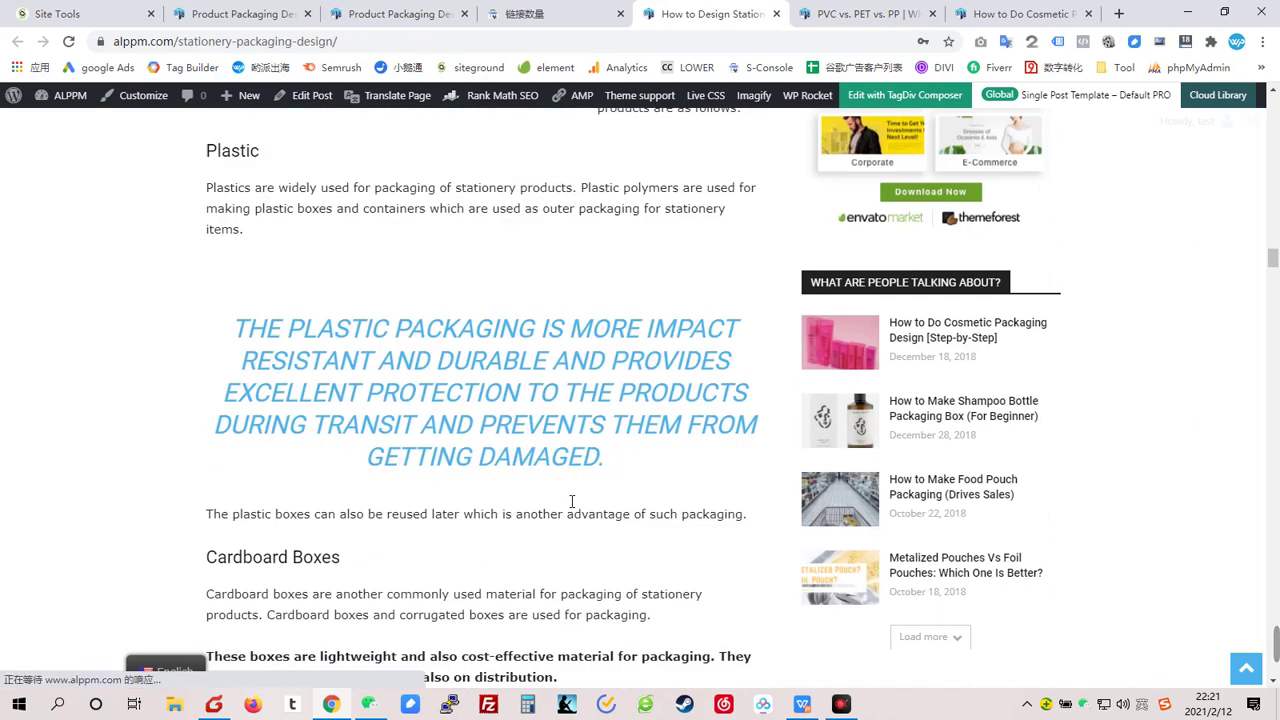
scroll(566, 507, "down", 3)
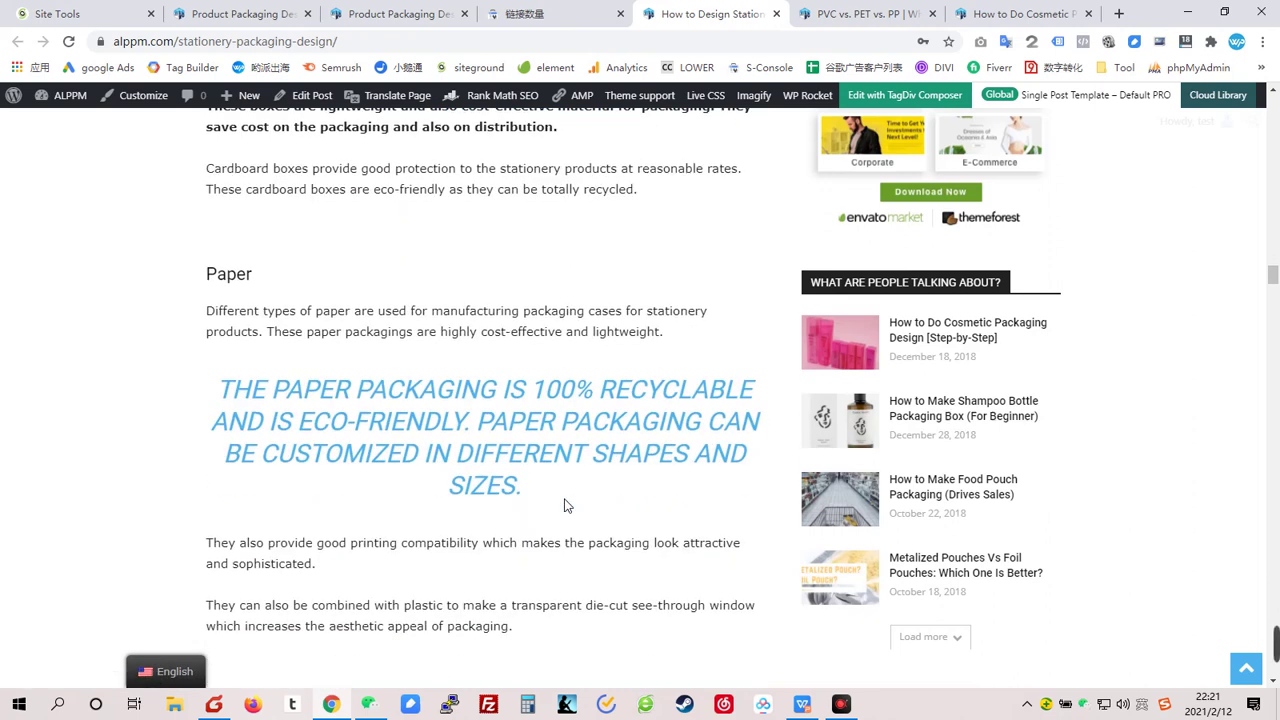
scroll(563, 505, "down", 3)
scroll(563, 505, "down", 6)
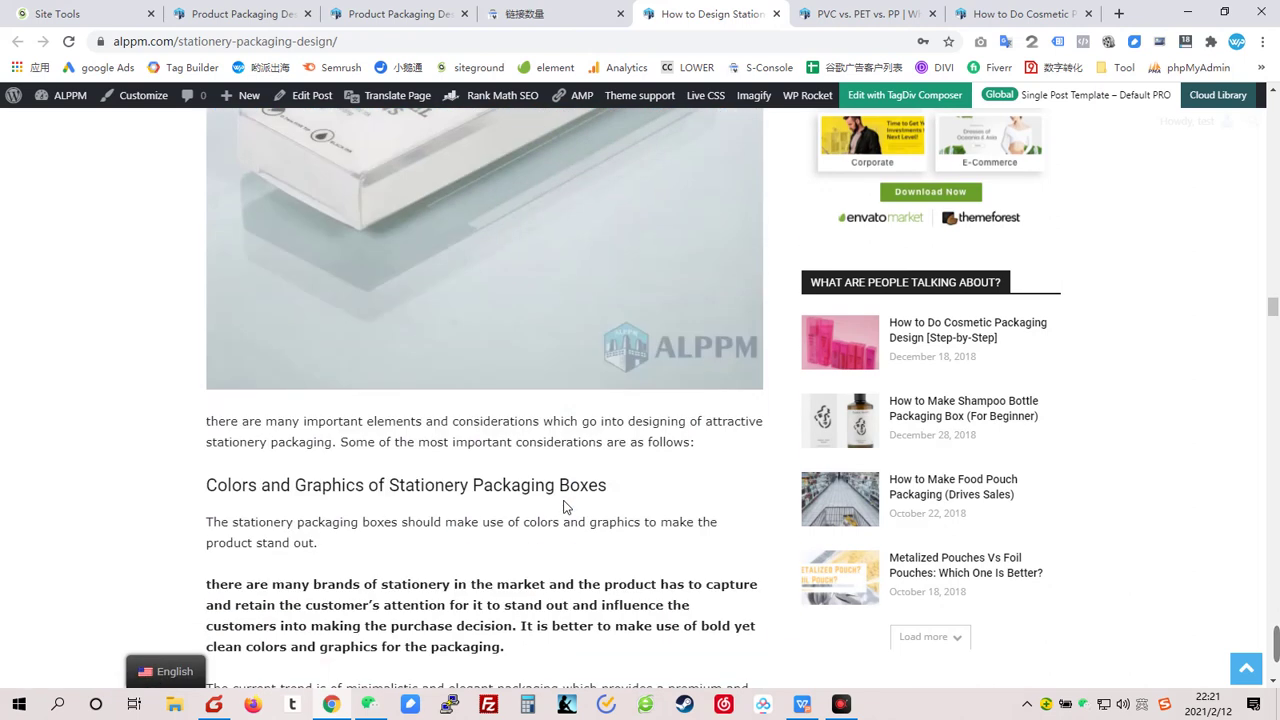
scroll(563, 505, "down", 6)
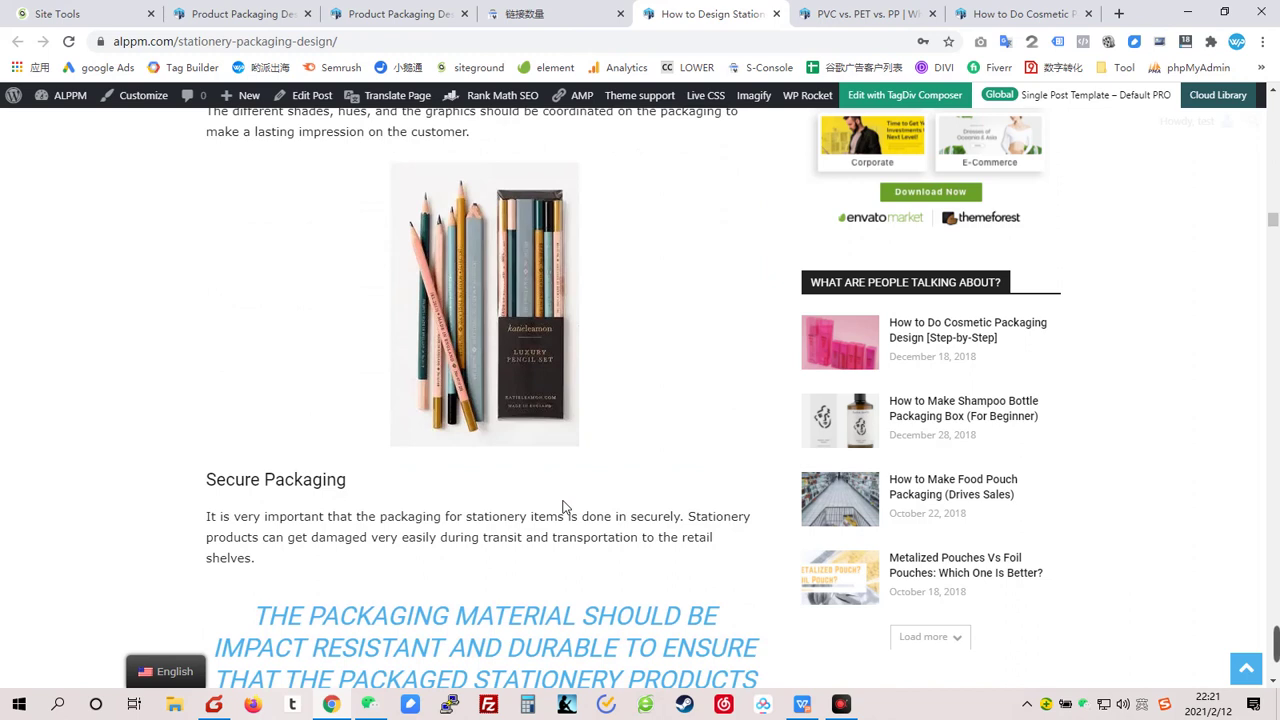
scroll(563, 507, "down", 7)
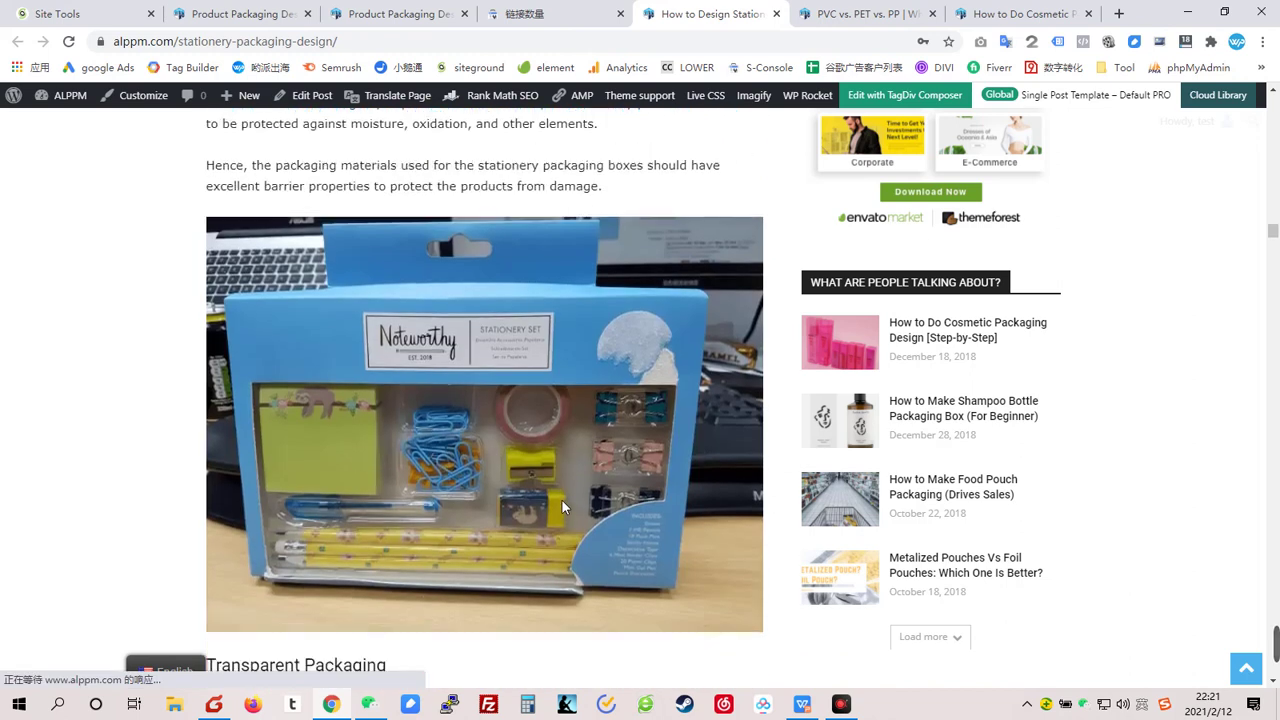
scroll(562, 507, "down", 5)
- Return to the external most-linked pages list in Search Console and sort it by 收到的链接 in descending order
key("ctrl+shift+Tab")
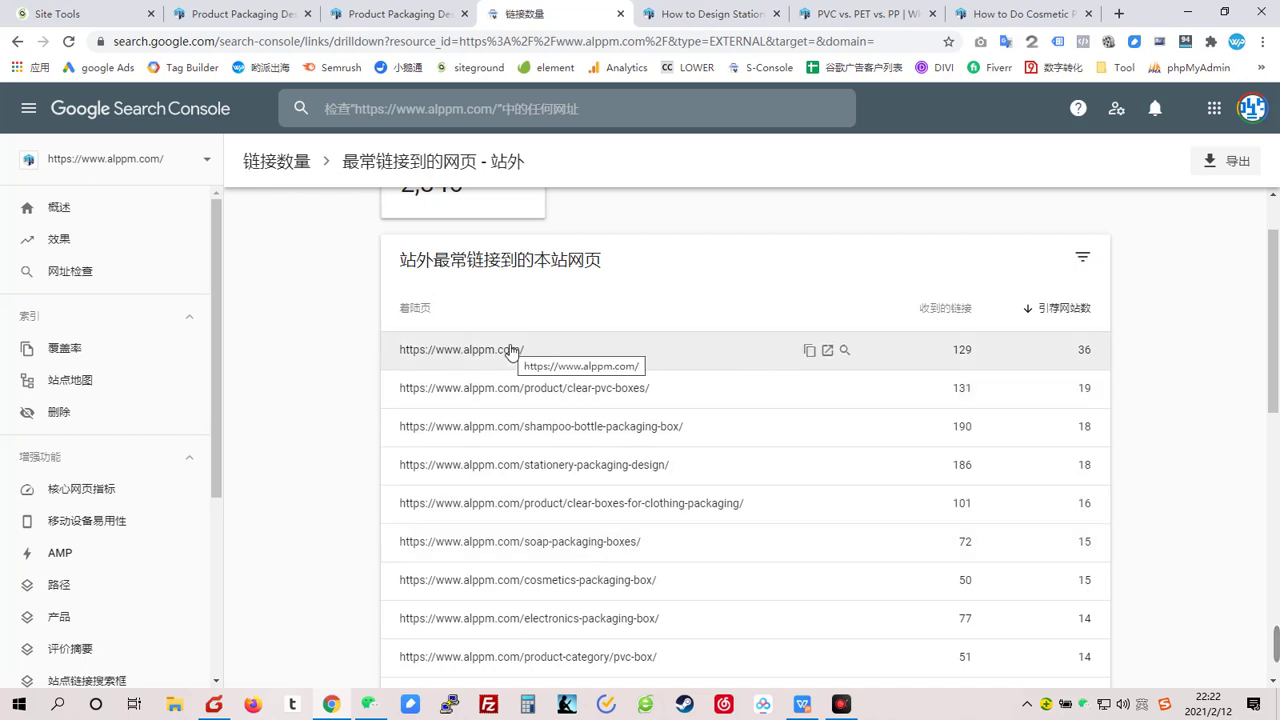
left_click(940, 312)
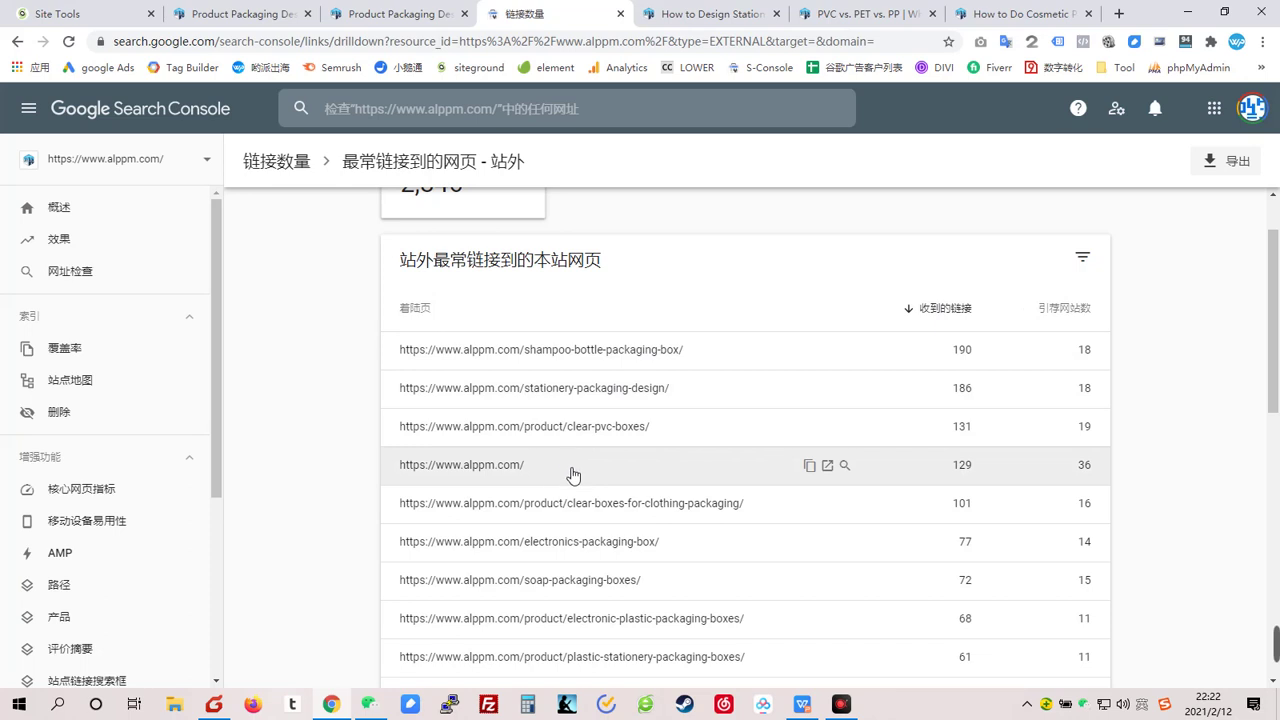
- Switch to the WPS presentation and show slide 21, the 谷歌站长工具的链接数量版块介绍 title slide
left_click(800, 711)
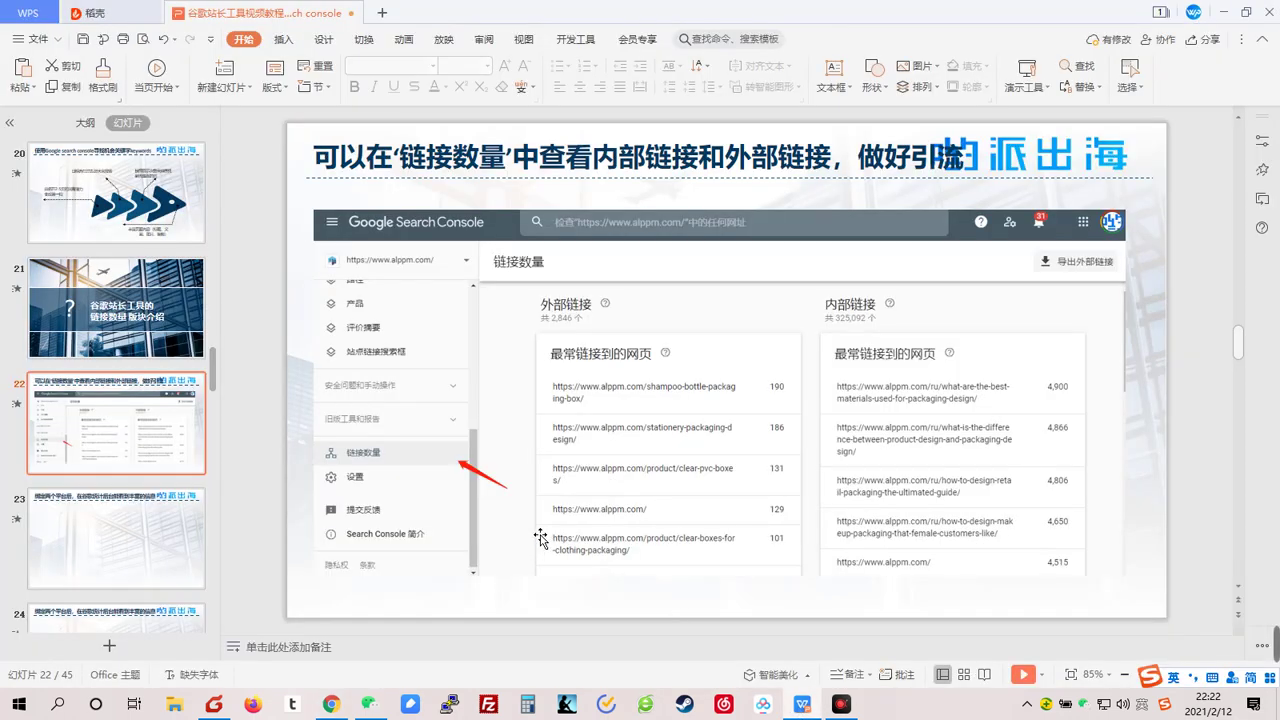
left_click(115, 308)
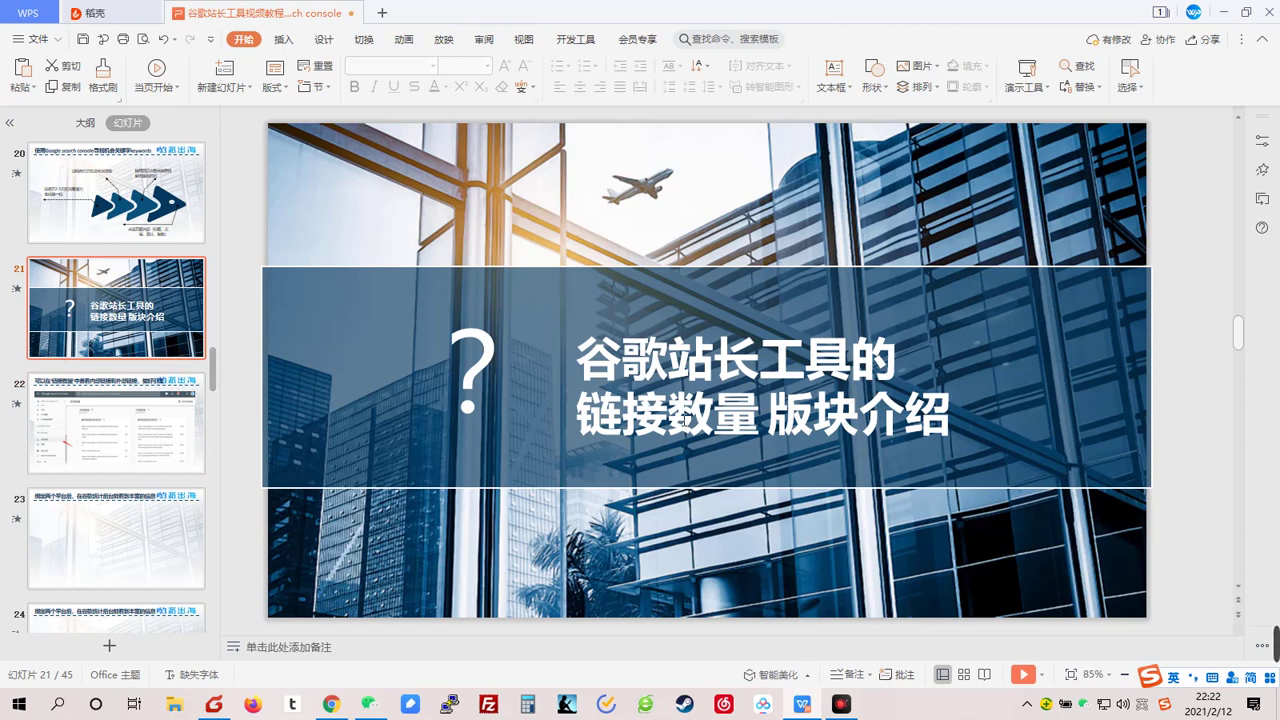